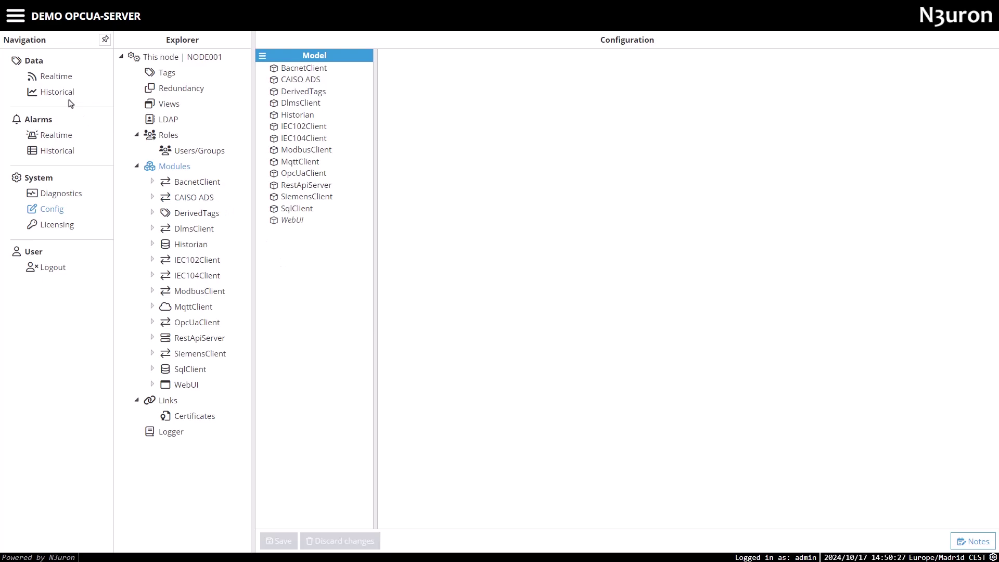
In the realtime view, browse INV001, WST, KPI_ST, KPI_VG and LOCATION tags, then collapse PST_01 and PVG001
{"action": "left_click", "coordinate": [57, 78]}
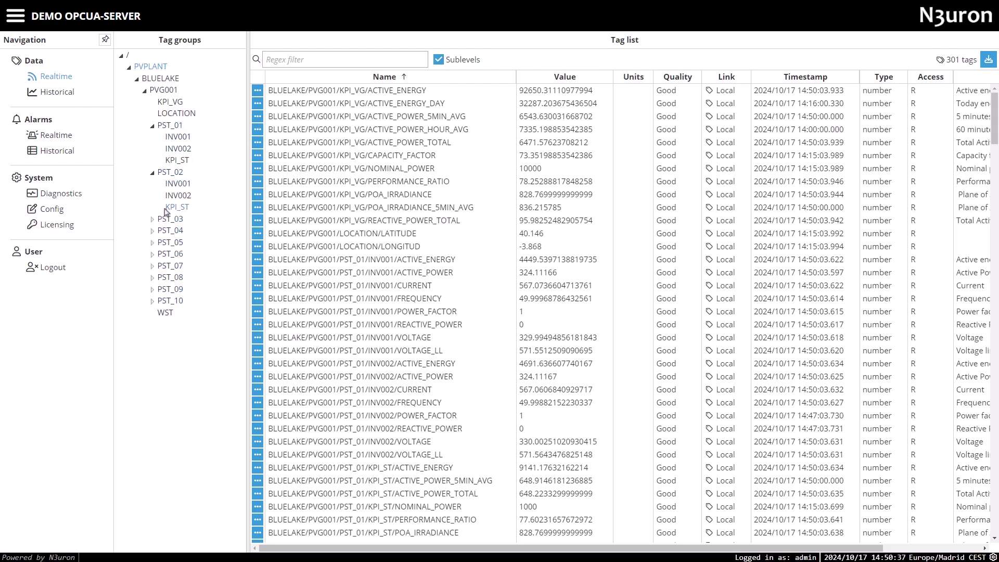
{"action": "left_click", "coordinate": [180, 137]}
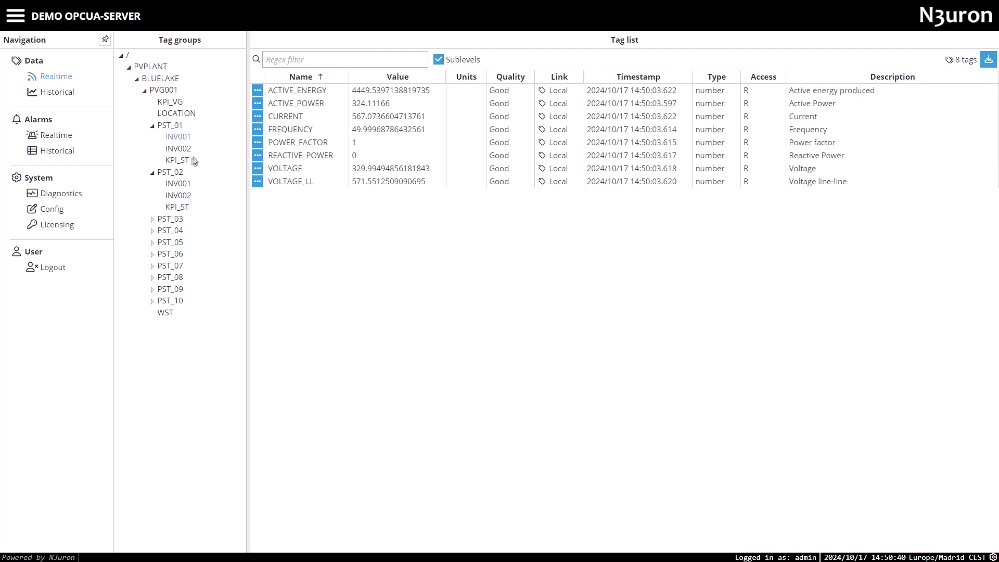
{"action": "left_click", "coordinate": [165, 313]}
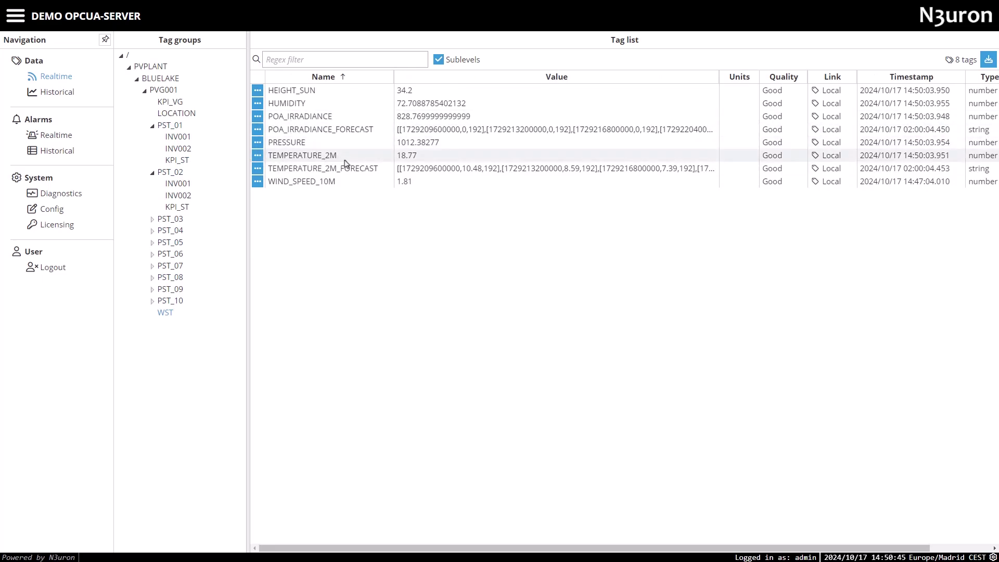
{"action": "left_click", "coordinate": [183, 160]}
{"action": "left_click", "coordinate": [176, 102]}
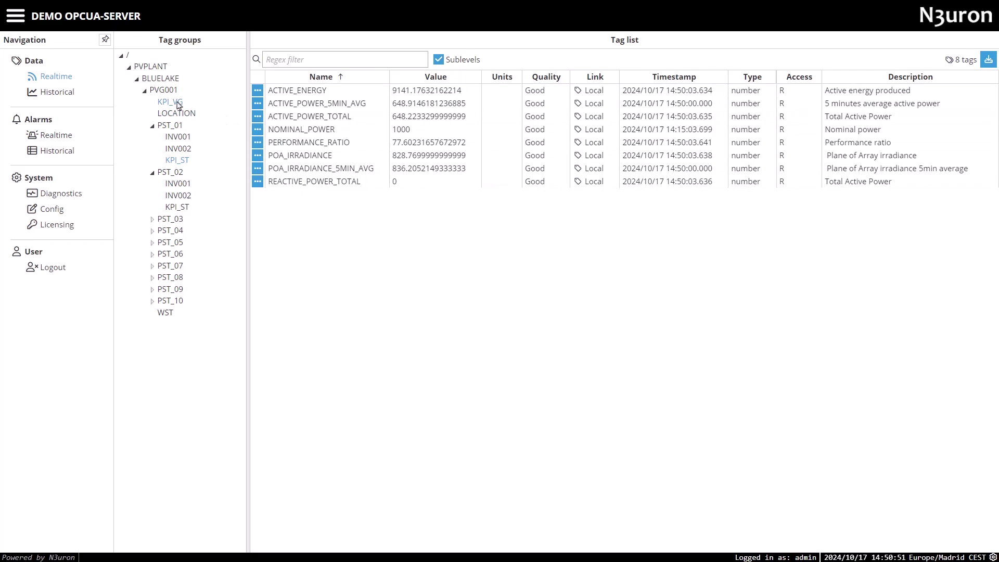
{"action": "left_click", "coordinate": [196, 112]}
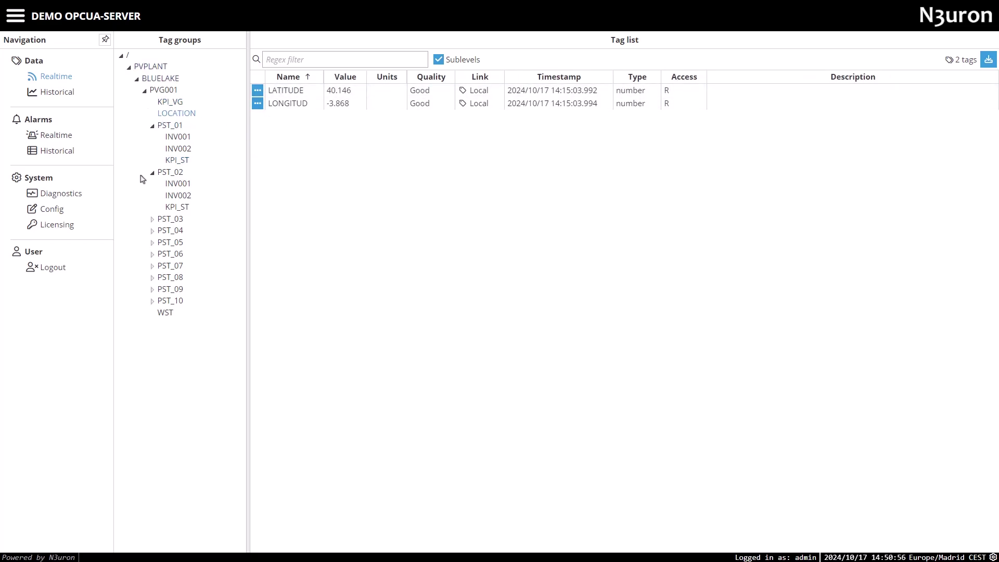
{"action": "left_click", "coordinate": [152, 126]}
{"action": "left_click", "coordinate": [145, 91]}
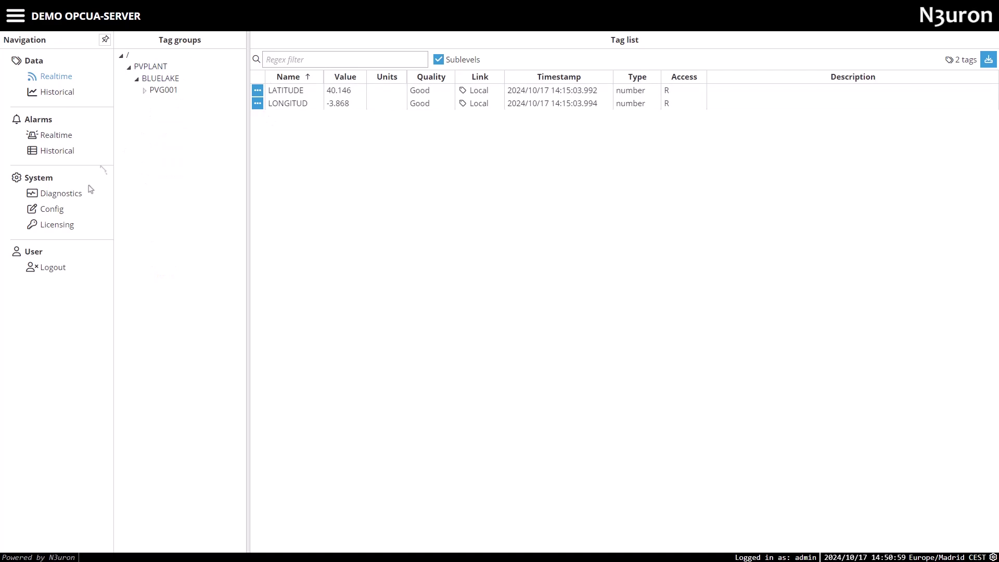
Create and save a module named OpcUaServer of type OpcUaServer, then expand it
{"action": "left_click", "coordinate": [52, 209]}
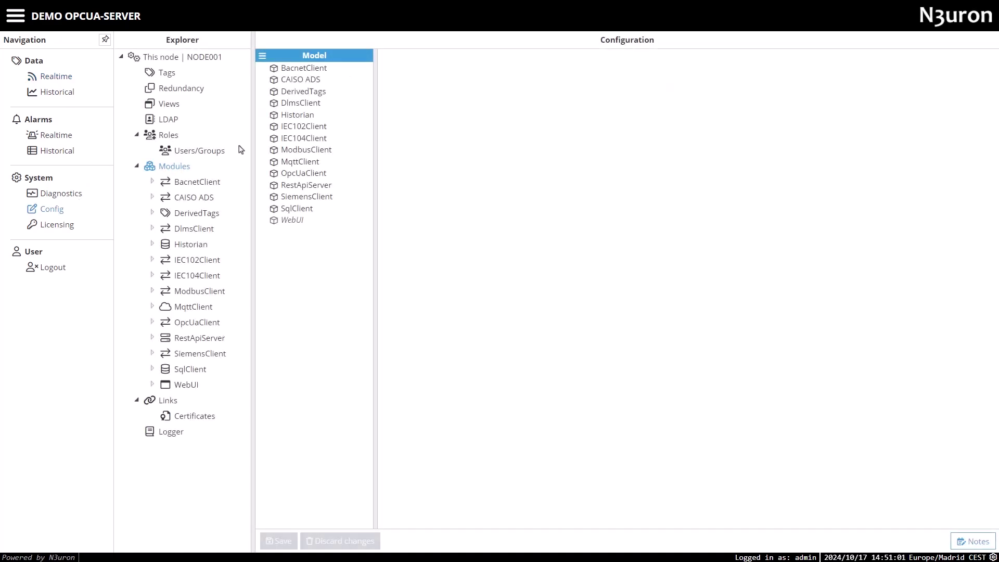
{"action": "left_click", "coordinate": [262, 56]}
{"action": "left_click", "coordinate": [271, 76]}
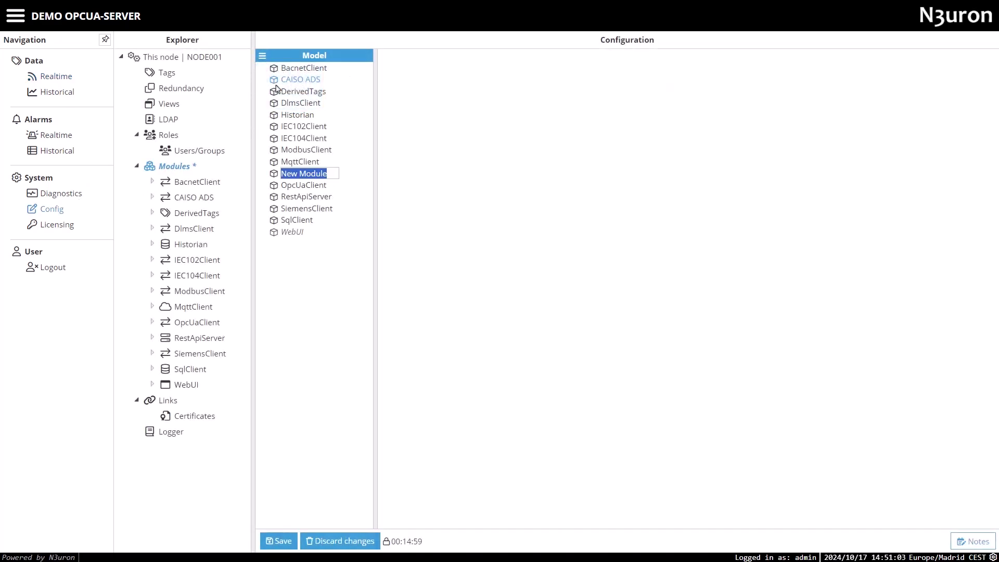
{"action": "type", "text": "OpcUa"}
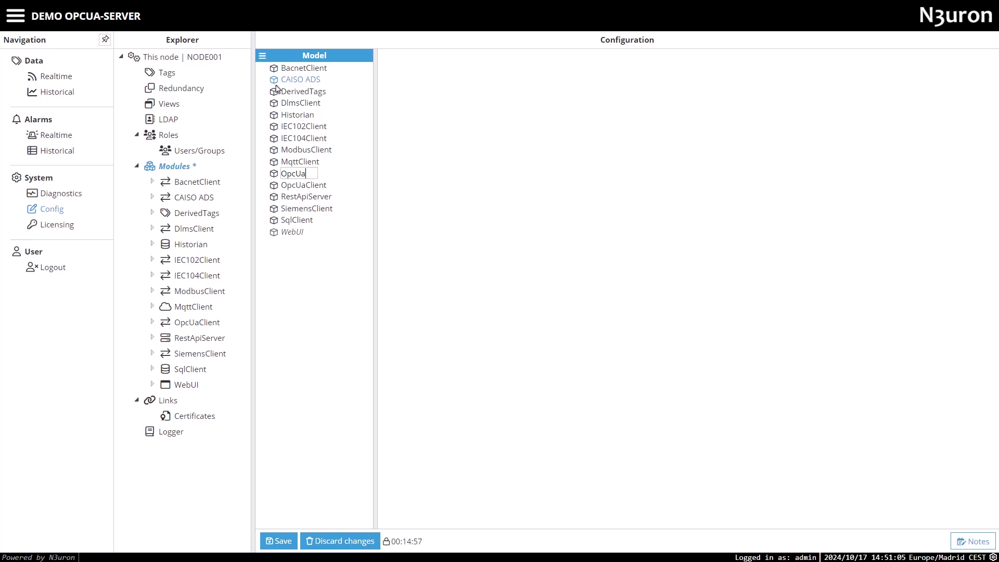
{"action": "type", "text": "Server"}
{"action": "key", "text": "Return"}
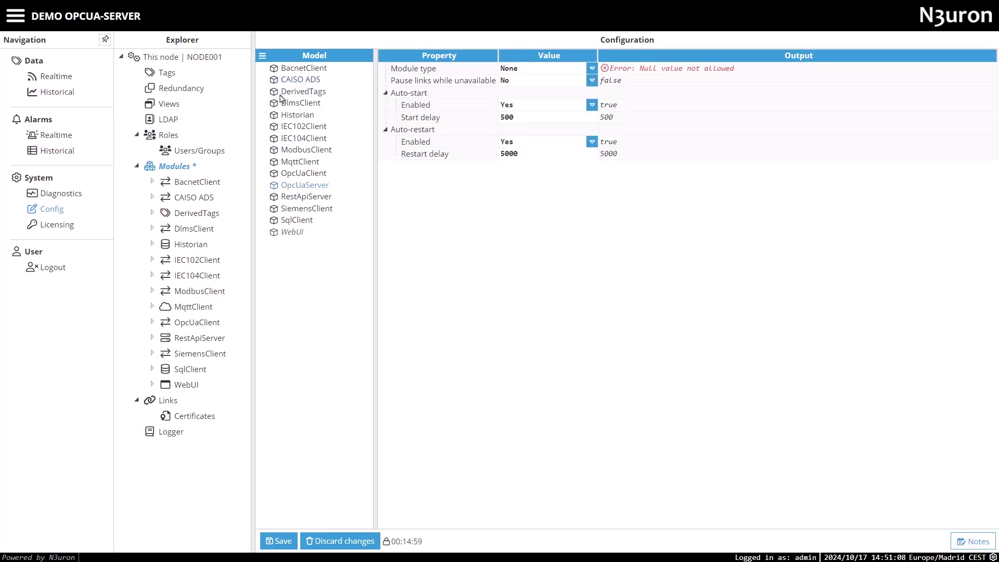
{"action": "left_click", "coordinate": [592, 68]}
{"action": "scroll", "coordinate": [544, 194], "scroll_direction": "down", "scroll_amount": 3}
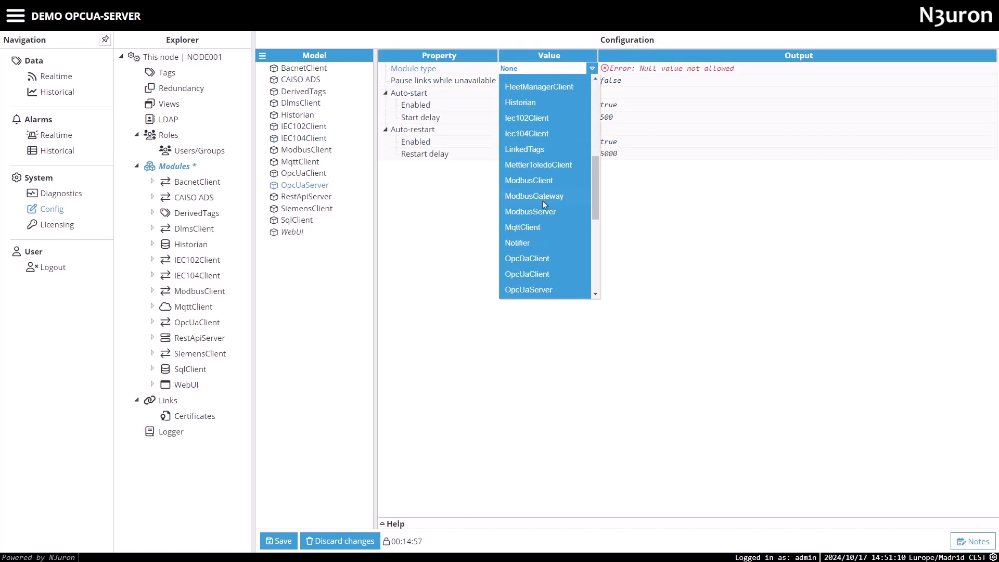
{"action": "left_click", "coordinate": [534, 289]}
{"action": "left_click", "coordinate": [282, 541]}
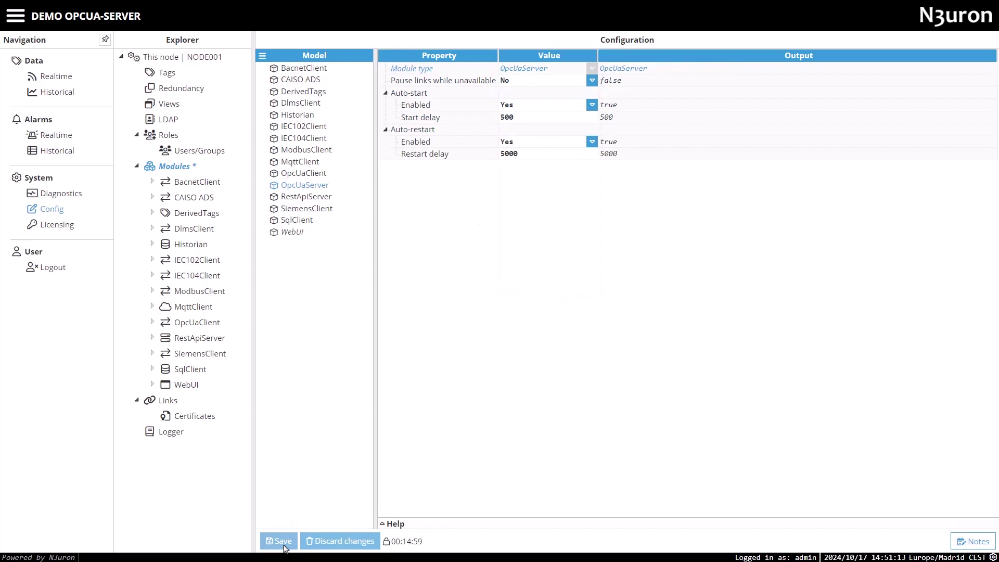
{"action": "double_click", "coordinate": [203, 338]}
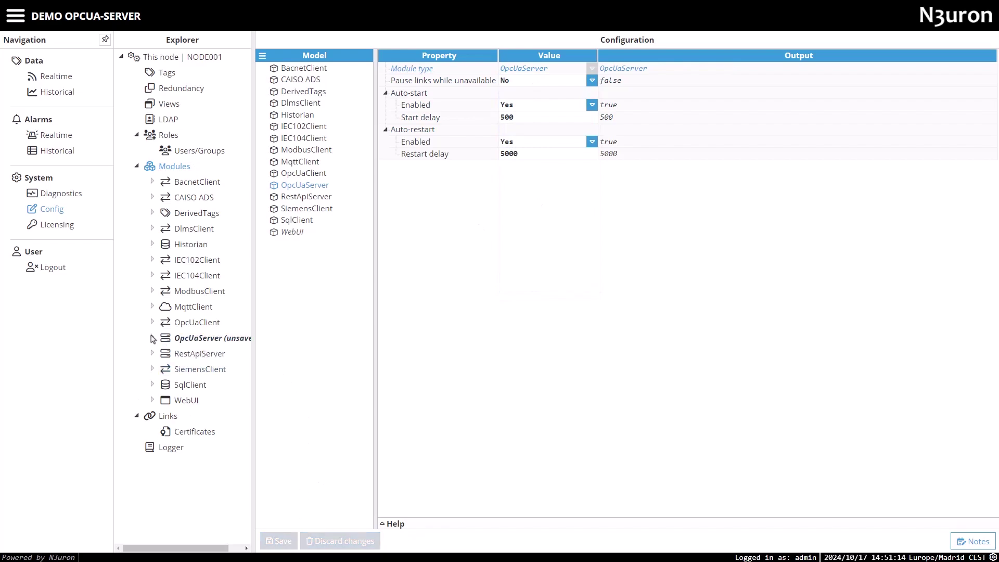
Set the OpcUaServer endpoint network interface to WiFi address 192.168.2.4 and edit TCP port 3005
{"action": "left_click", "coordinate": [203, 340]}
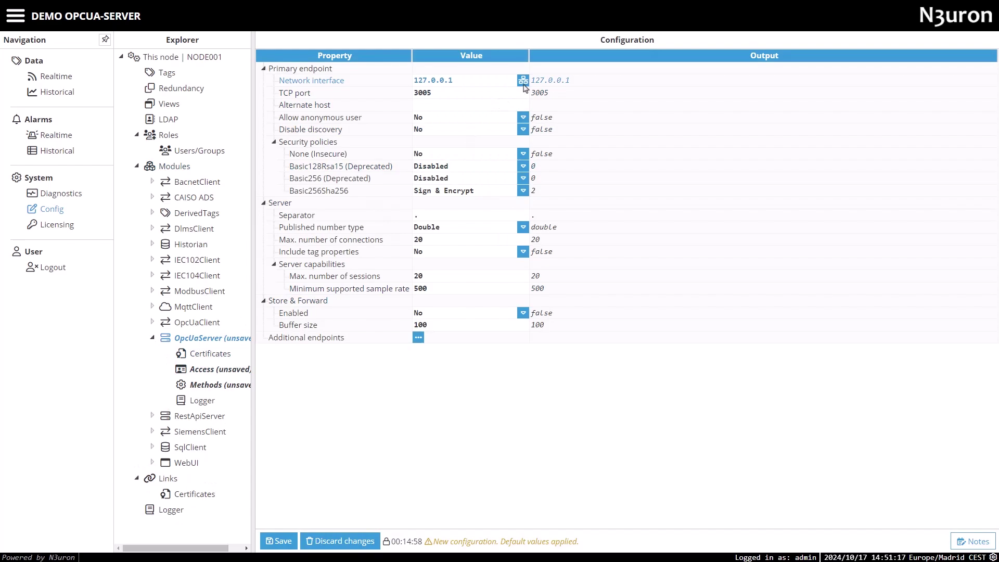
{"action": "left_click", "coordinate": [523, 80]}
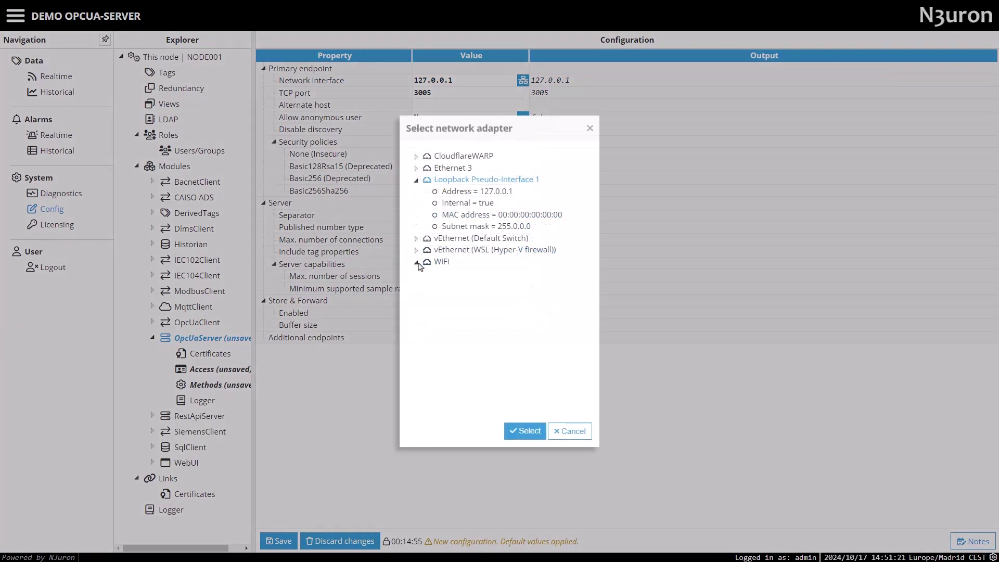
{"action": "left_click", "coordinate": [416, 262]}
{"action": "left_click", "coordinate": [475, 274]}
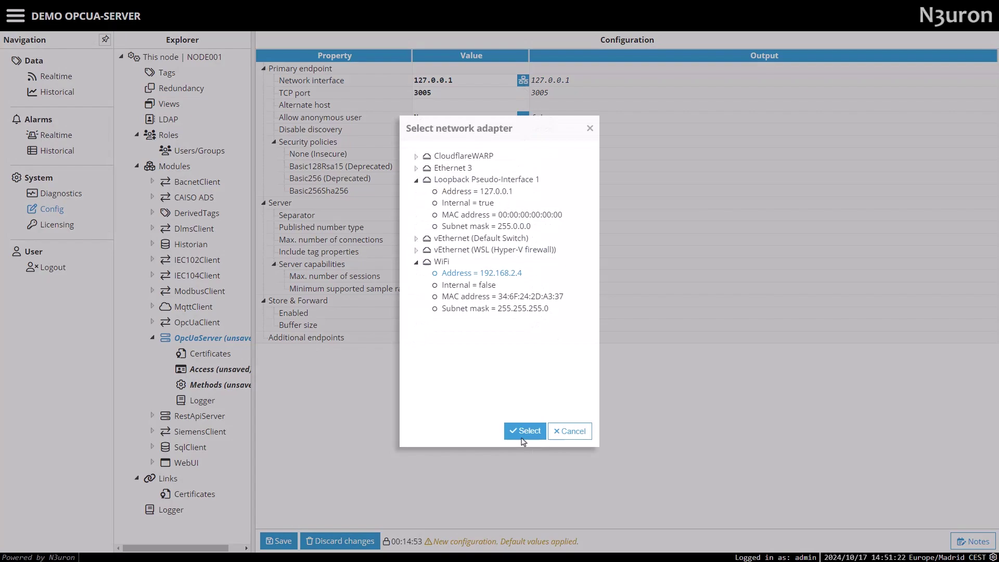
{"action": "left_click", "coordinate": [523, 431]}
{"action": "left_click", "coordinate": [446, 96]}
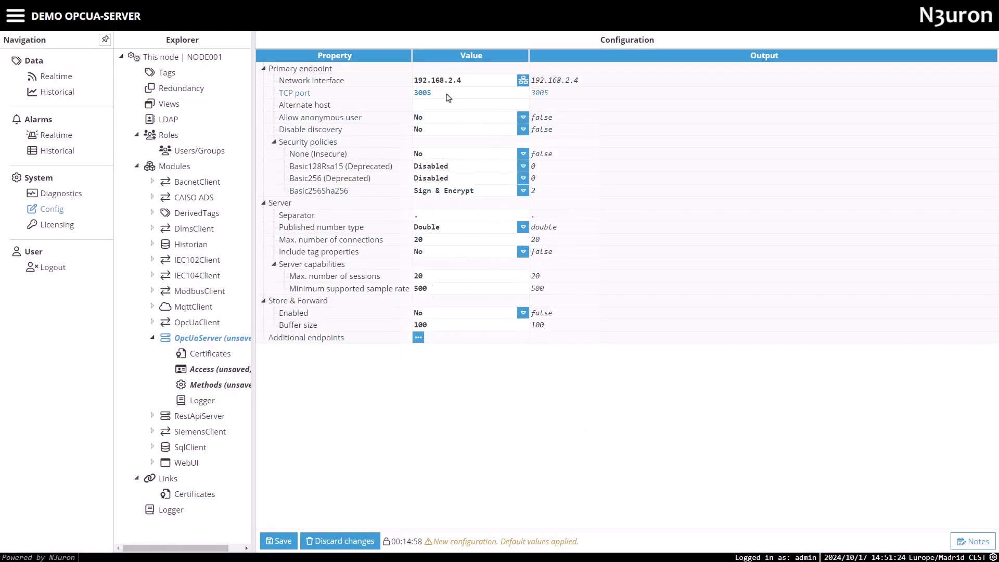
{"action": "left_click", "coordinate": [432, 93]}
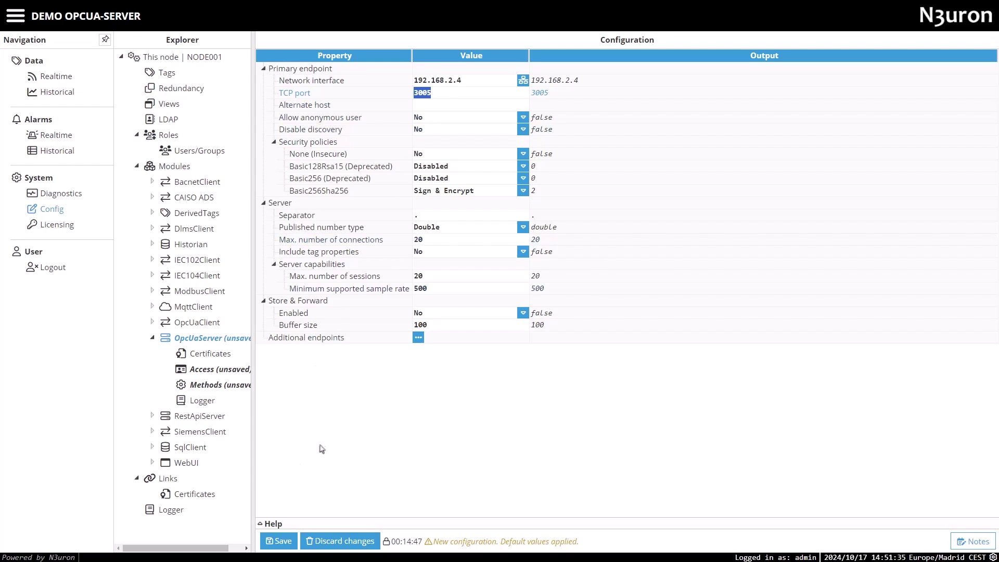
Enlarge the help panel and keep Allow anonymous user set to No, with discovery left enabled
{"action": "left_click", "coordinate": [269, 523]}
{"action": "left_click", "coordinate": [419, 105]}
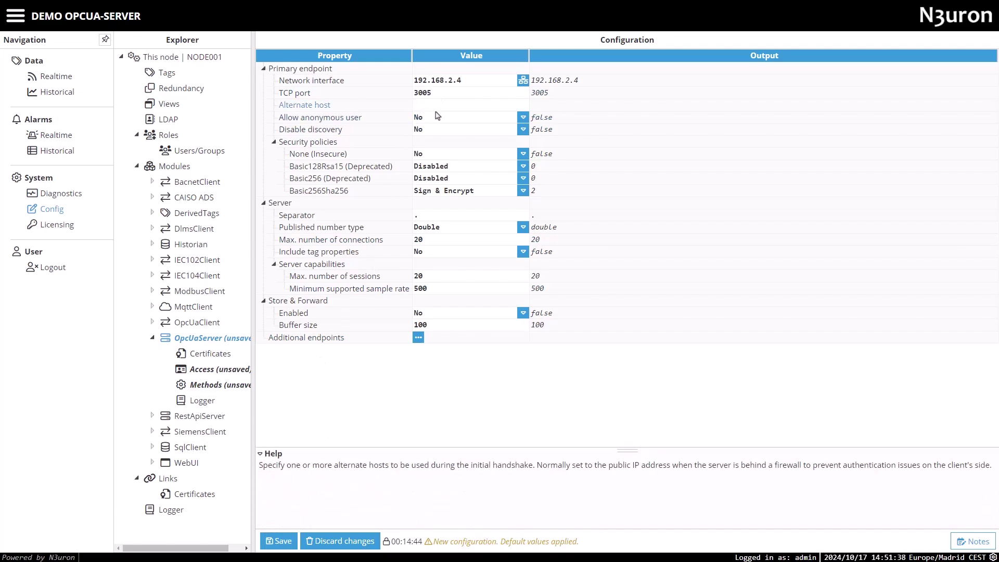
{"action": "left_click_drag", "start_coordinate": [627, 453], "coordinate": [627, 427]}
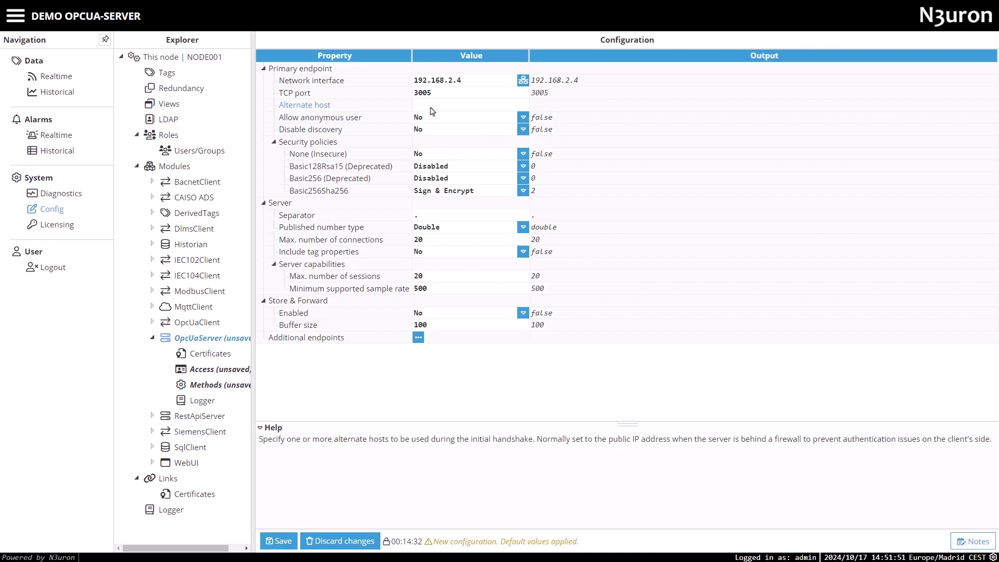
{"action": "left_click", "coordinate": [432, 118]}
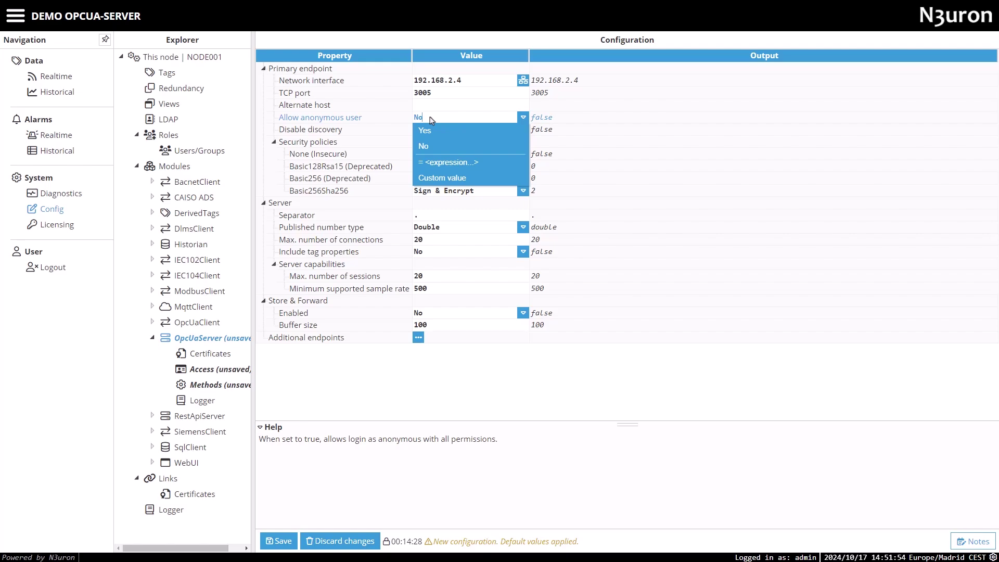
{"action": "left_click", "coordinate": [433, 119]}
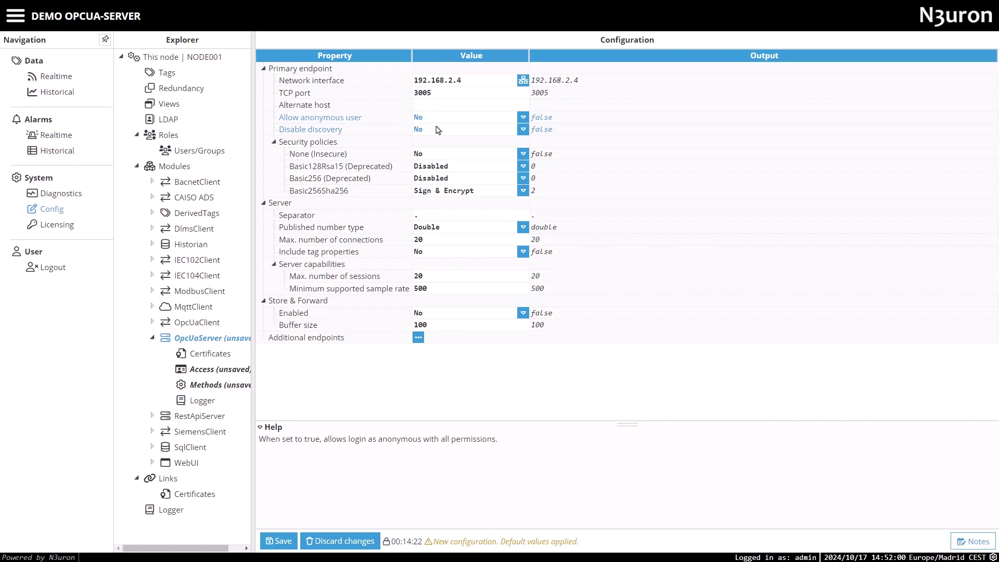
{"action": "left_click", "coordinate": [438, 130]}
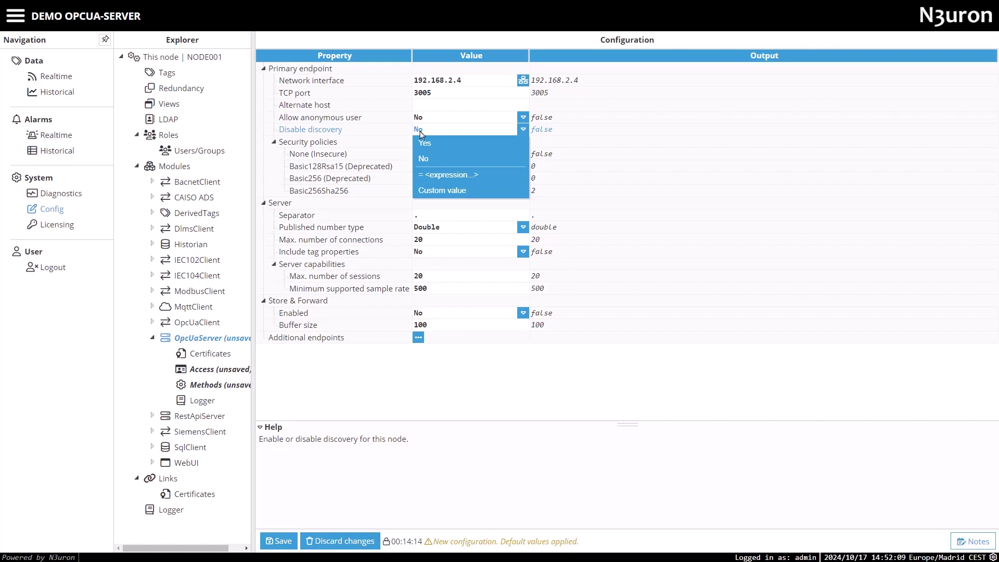
{"action": "left_click", "coordinate": [314, 142]}
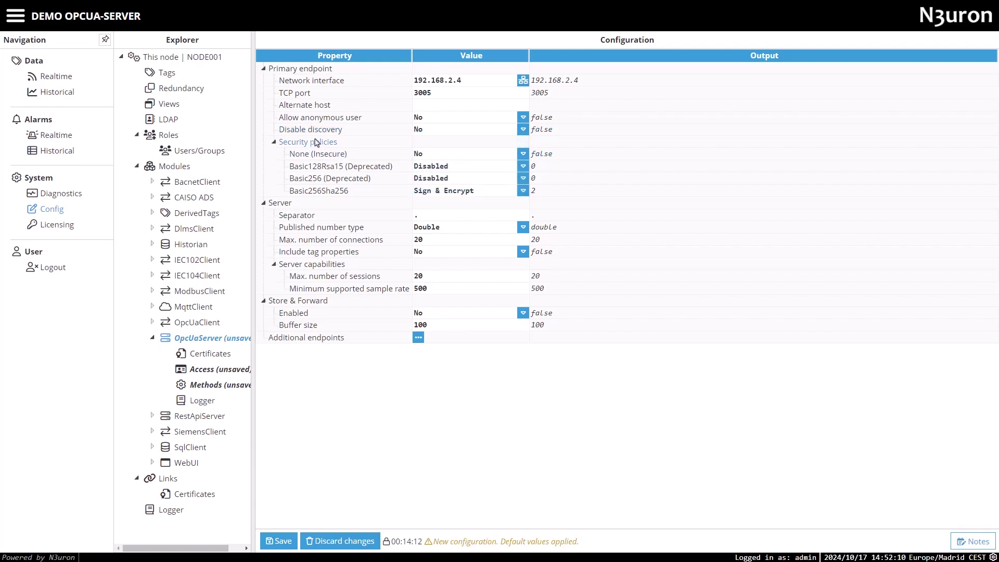
{"action": "left_click", "coordinate": [438, 154]}
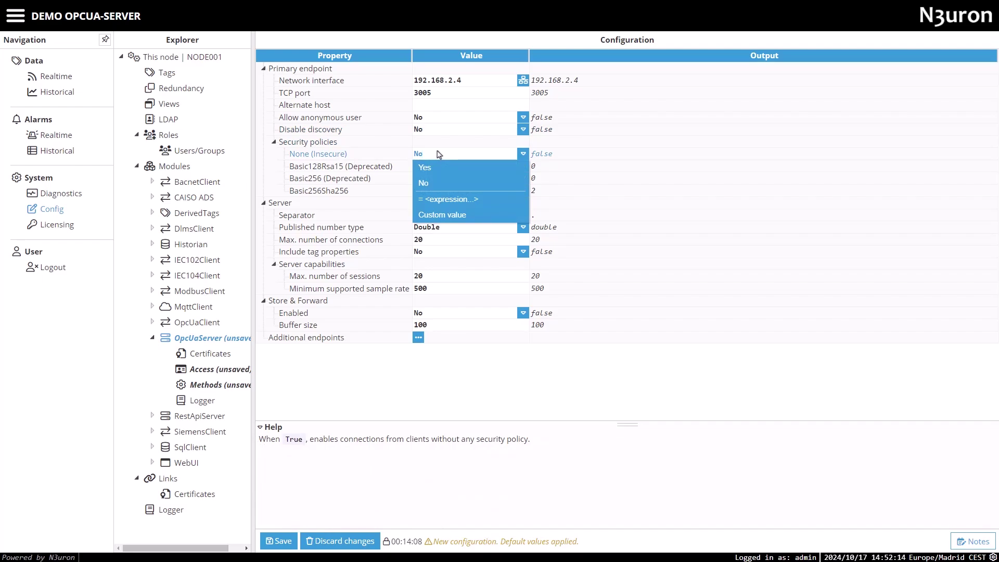
{"action": "left_click", "coordinate": [438, 154]}
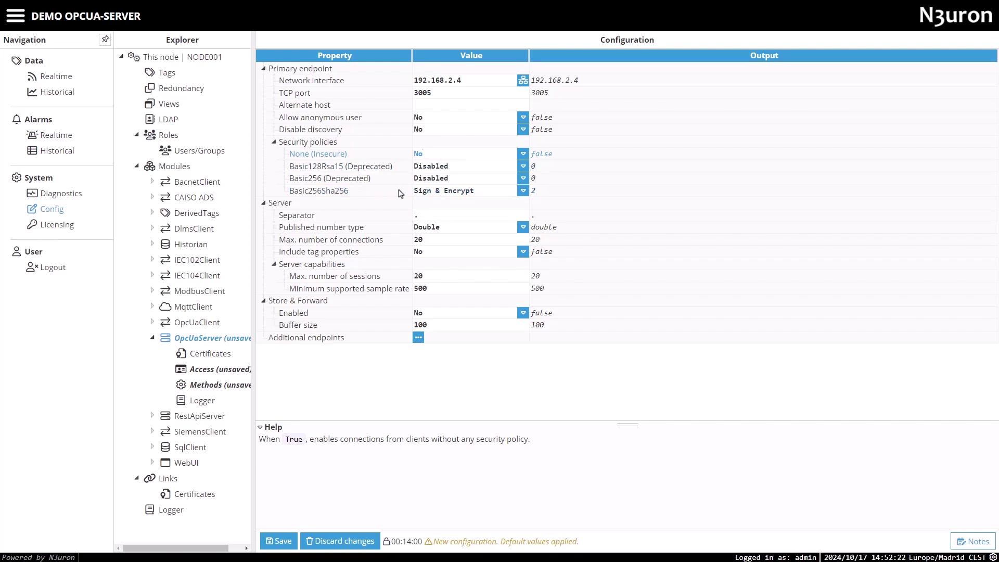
{"action": "left_click", "coordinate": [523, 191]}
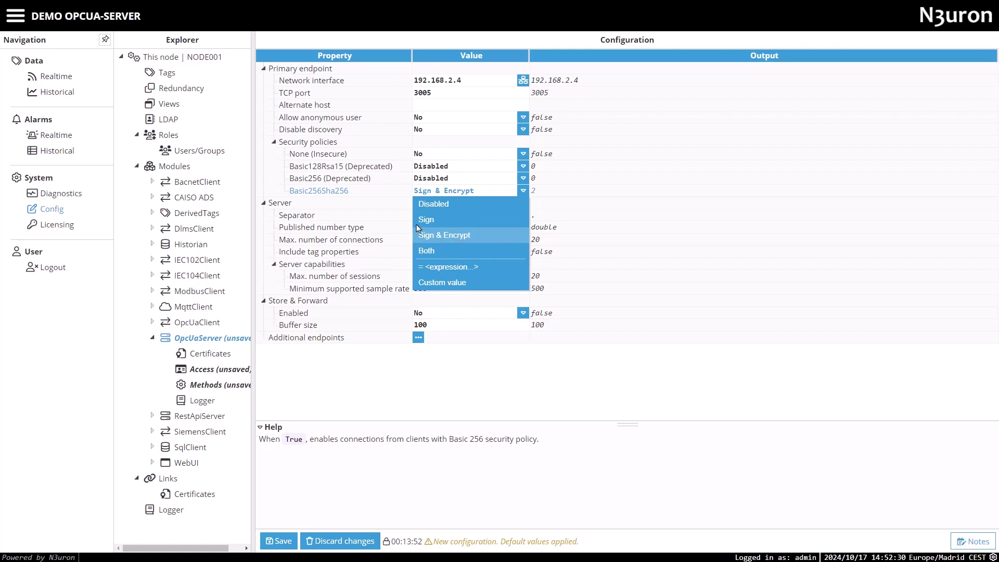
{"action": "left_click", "coordinate": [379, 191]}
{"action": "left_click", "coordinate": [284, 210]}
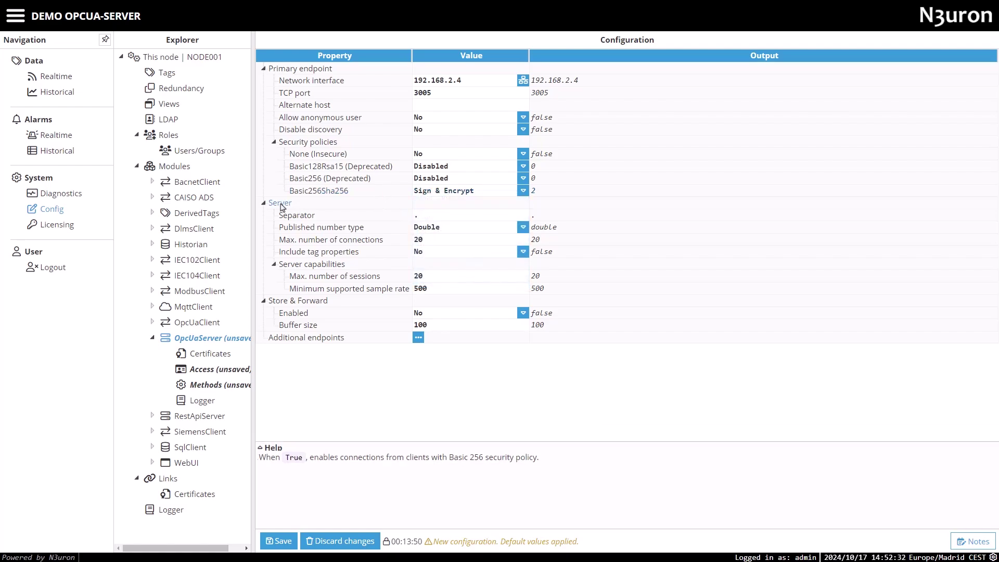
{"action": "left_click", "coordinate": [451, 231]}
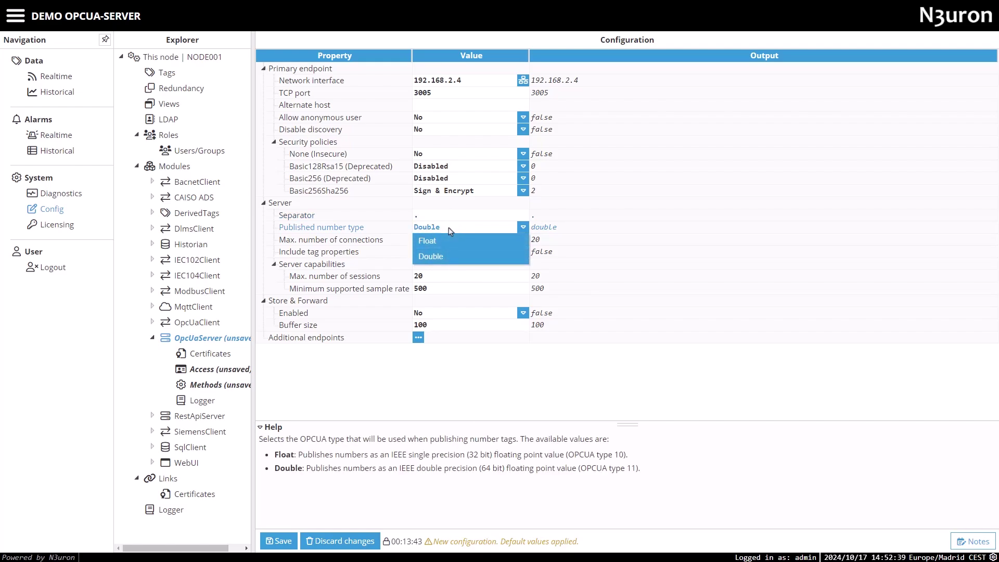
{"action": "left_click", "coordinate": [451, 232]}
{"action": "left_click", "coordinate": [440, 240]}
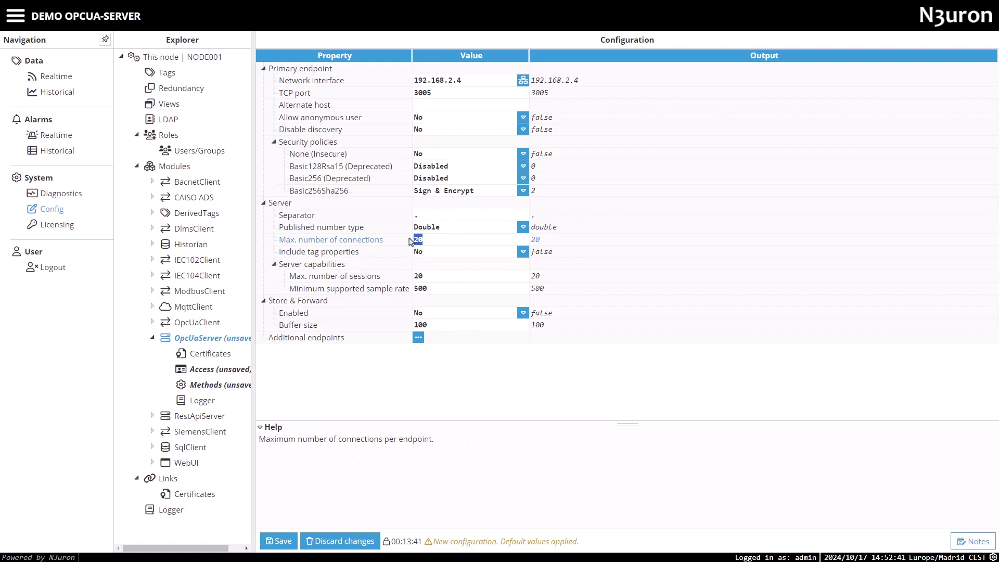
{"action": "left_click", "coordinate": [432, 253]}
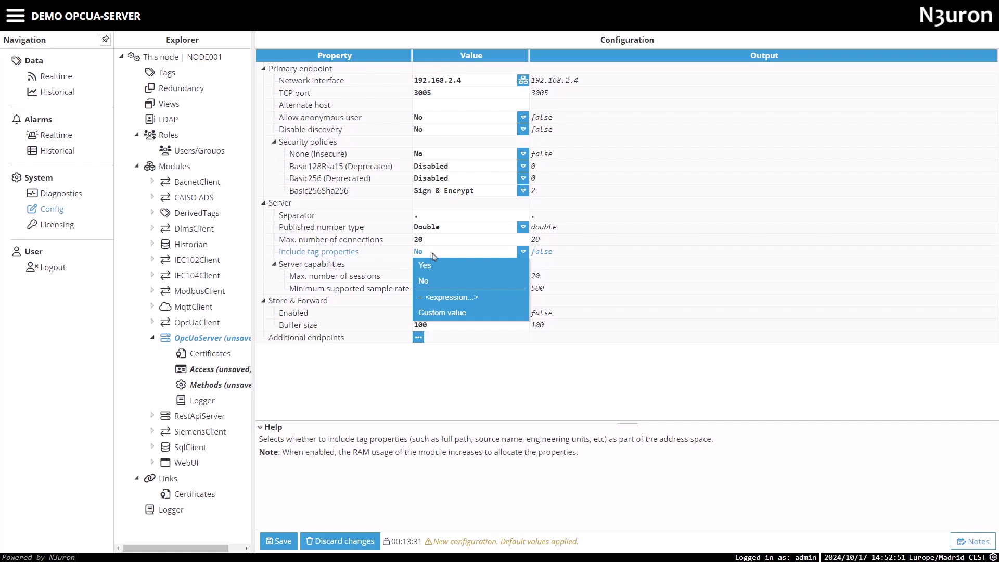
{"action": "left_click", "coordinate": [433, 255]}
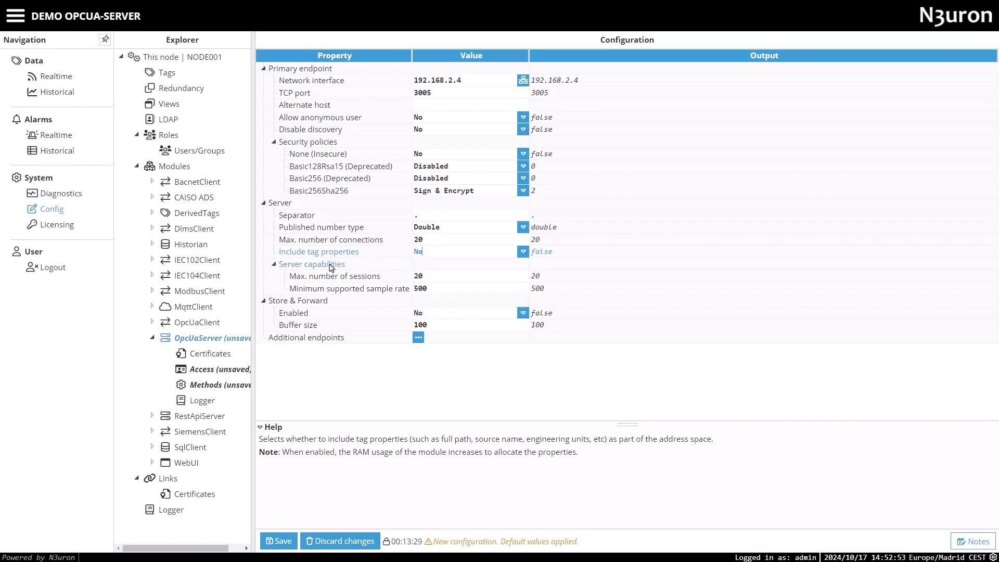
{"action": "left_click", "coordinate": [434, 278]}
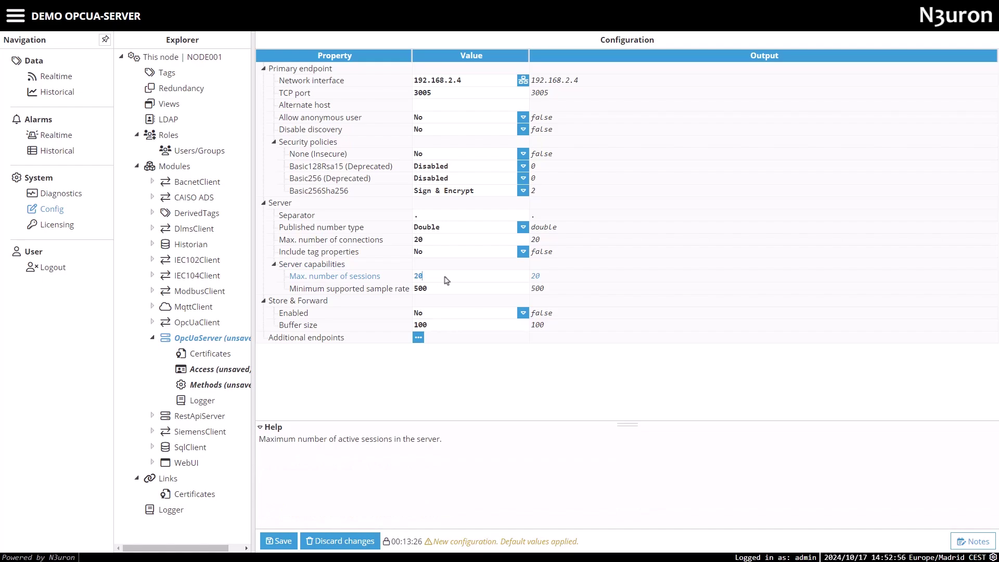
{"action": "left_click_drag", "start_coordinate": [443, 279], "coordinate": [414, 290]}
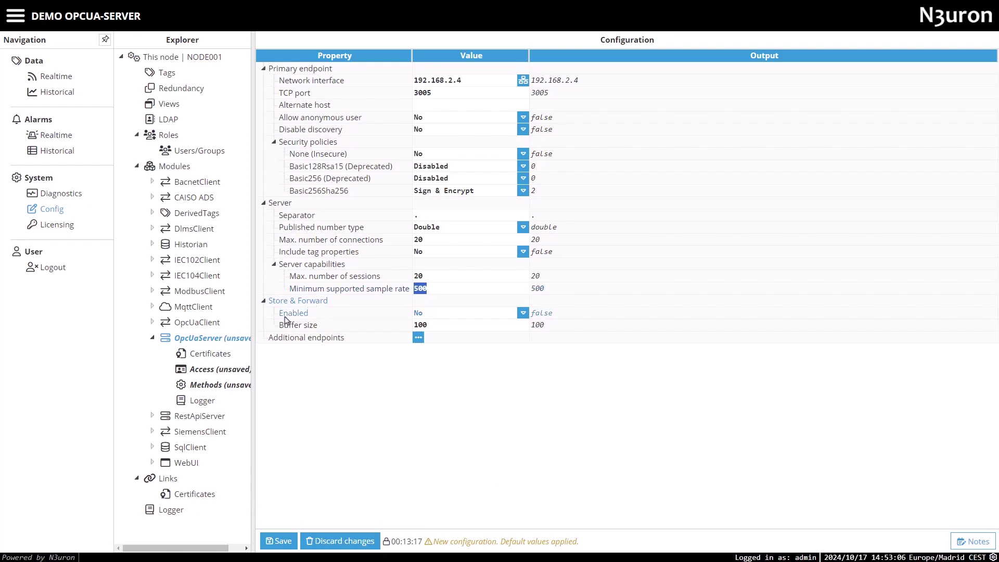
{"action": "left_click", "coordinate": [440, 315]}
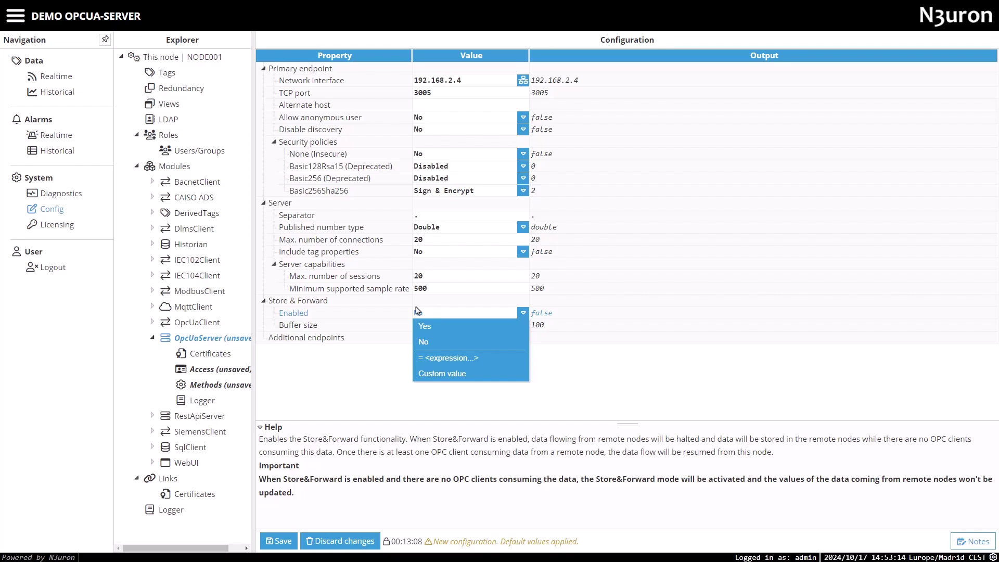
{"action": "left_click", "coordinate": [375, 316]}
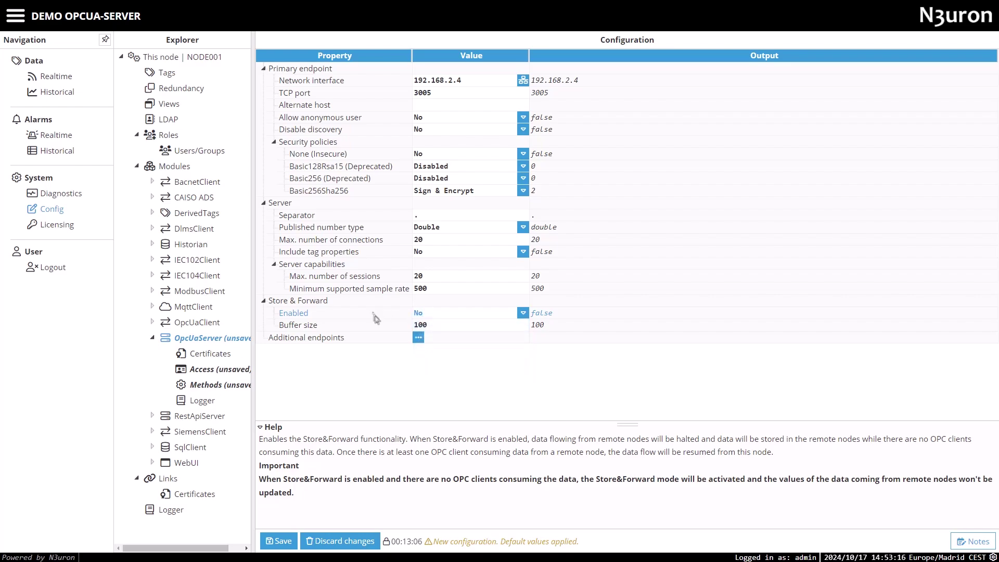
{"action": "left_click", "coordinate": [422, 327]}
{"action": "left_click_drag", "start_coordinate": [434, 327], "coordinate": [408, 326]}
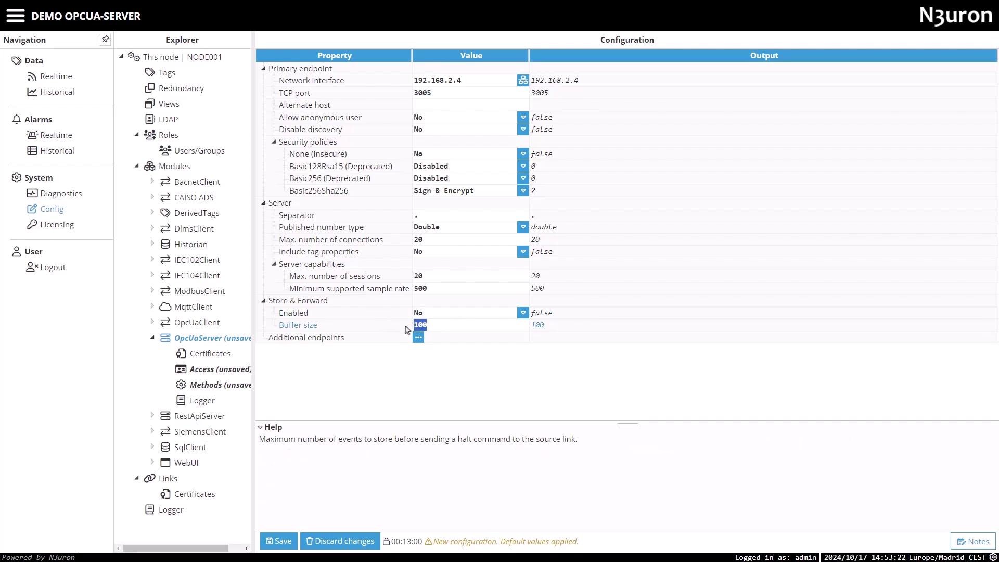
{"action": "left_click", "coordinate": [419, 337]}
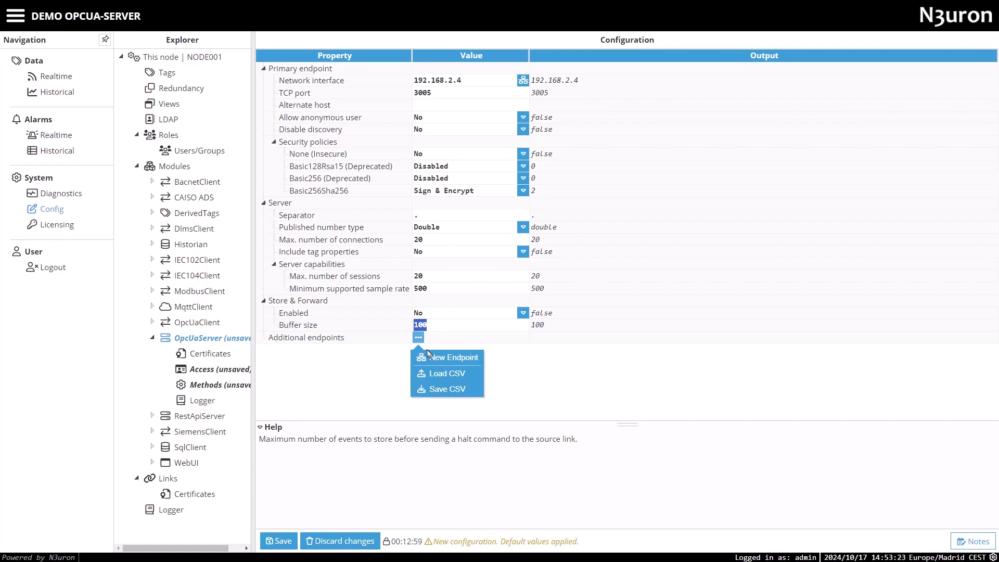
{"action": "left_click", "coordinate": [432, 357]}
{"action": "left_click", "coordinate": [327, 357]}
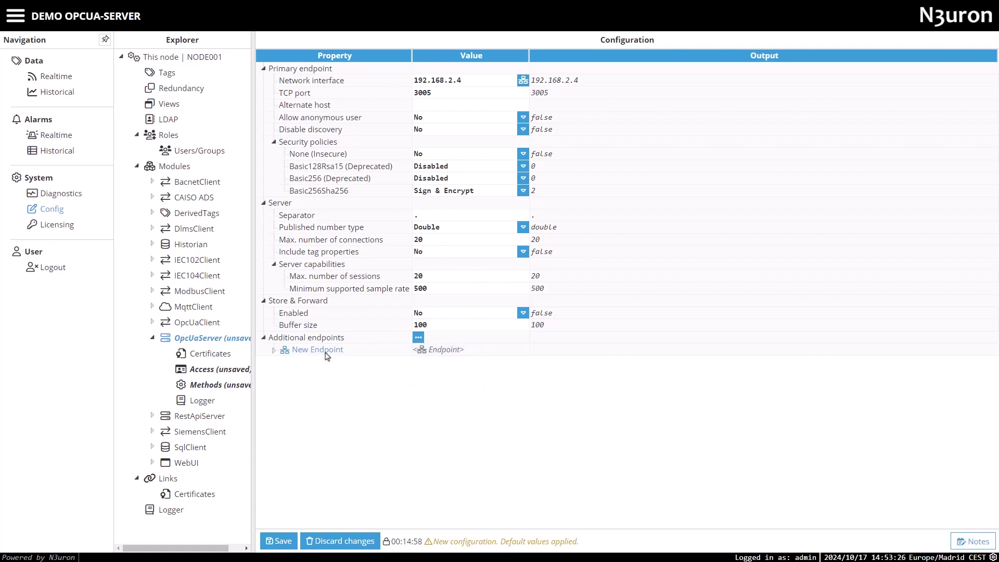
{"action": "double_click", "coordinate": [327, 353]}
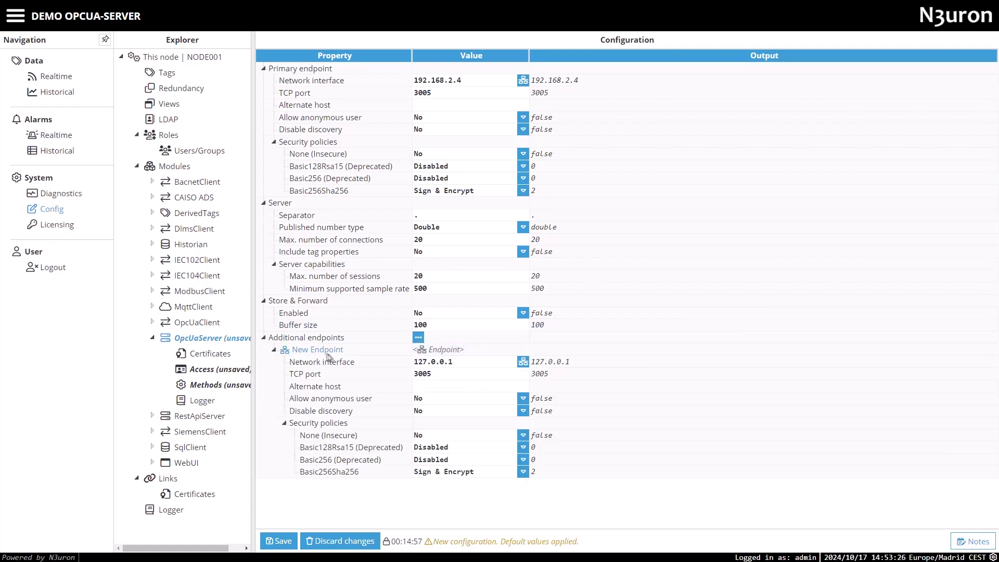
{"action": "left_click", "coordinate": [523, 362]}
{"action": "left_click", "coordinate": [577, 432]}
{"action": "left_click", "coordinate": [490, 477]}
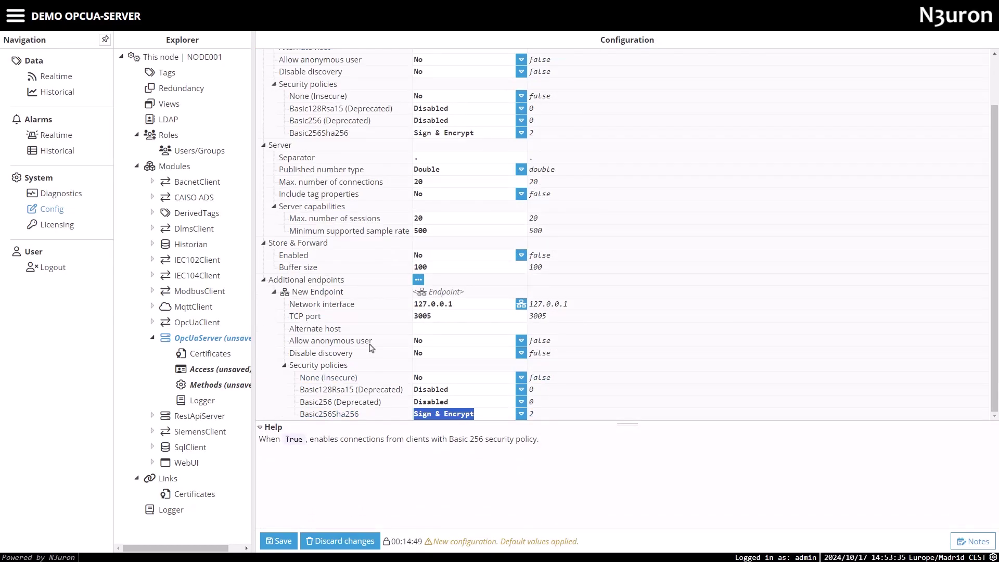
{"action": "left_click", "coordinate": [262, 429]}
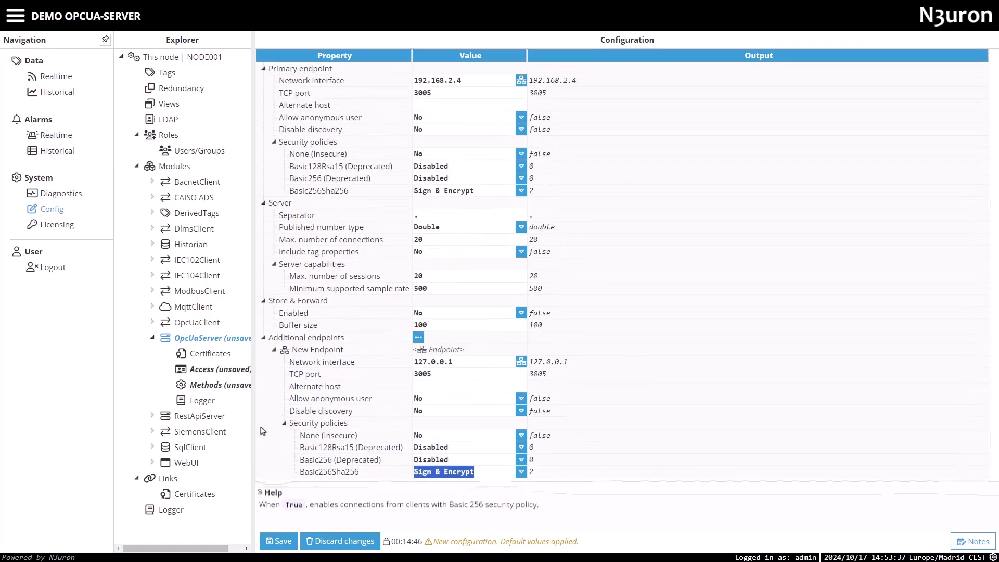
{"action": "right_click", "coordinate": [307, 354]}
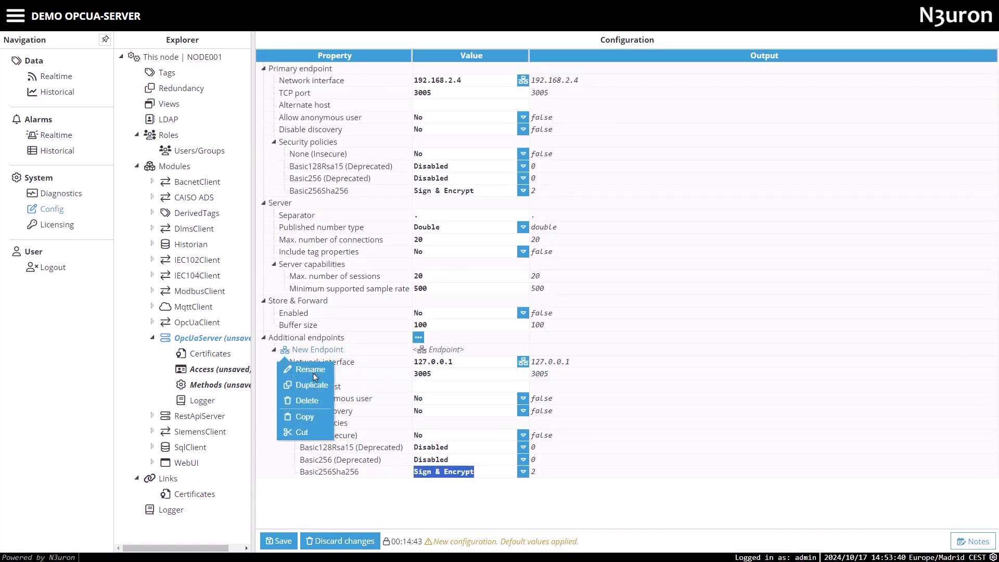
{"action": "left_click", "coordinate": [301, 401]}
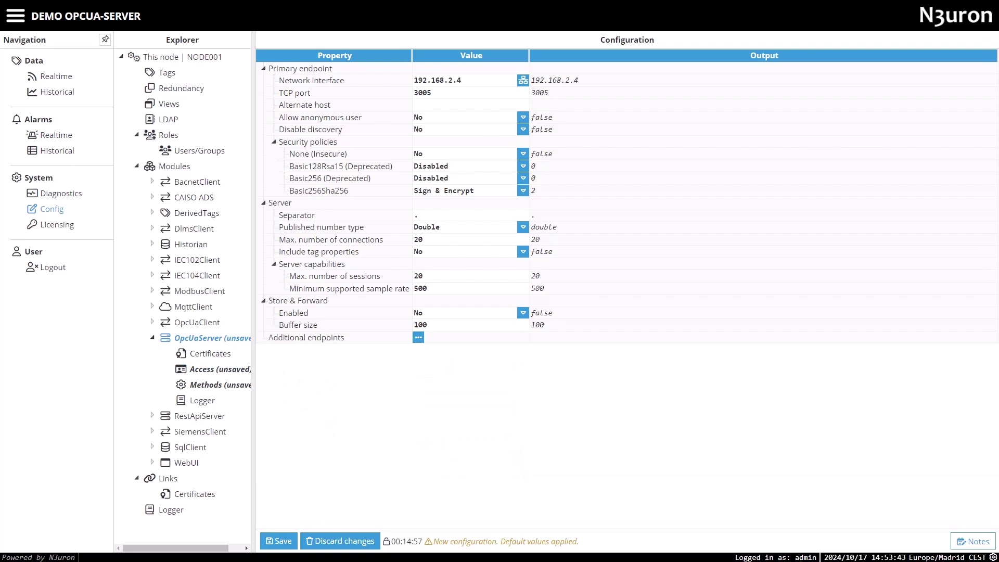
Create and save a new role named OpcUa
{"action": "left_click", "coordinate": [155, 137]}
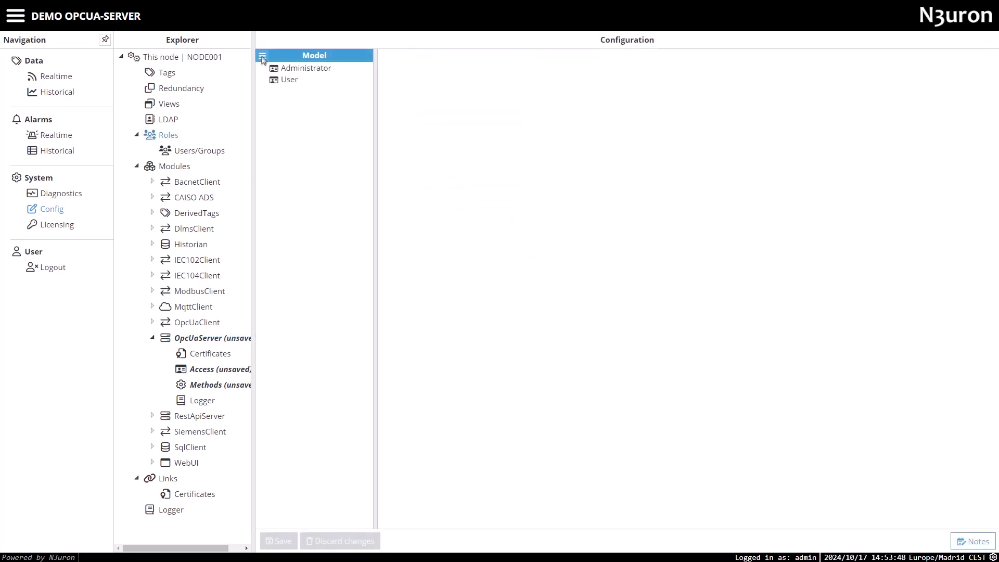
{"action": "left_click", "coordinate": [262, 56]}
{"action": "left_click", "coordinate": [270, 79]}
{"action": "type", "text": "Op"}
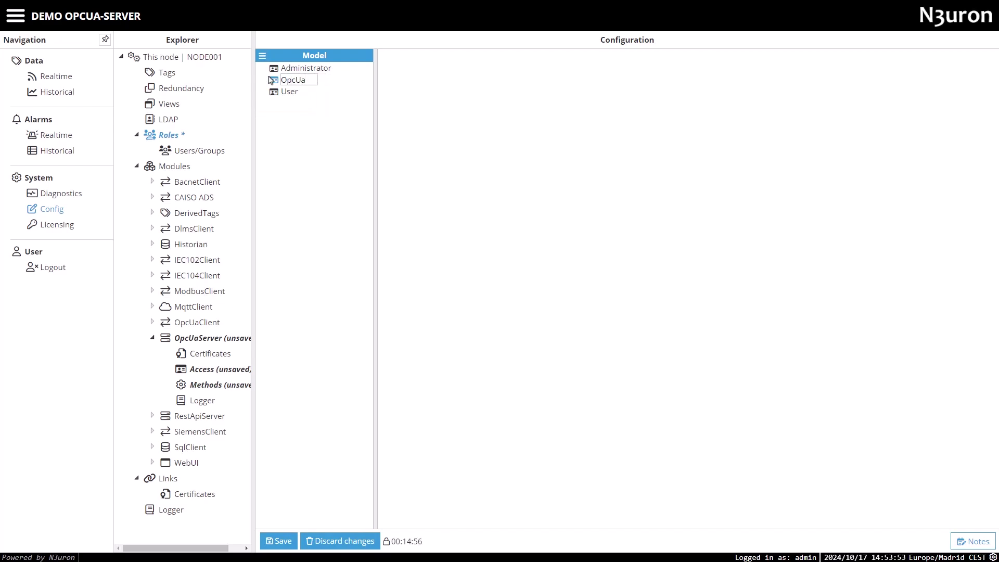
{"action": "type", "text": "cUa"}
{"action": "key", "text": "Return"}
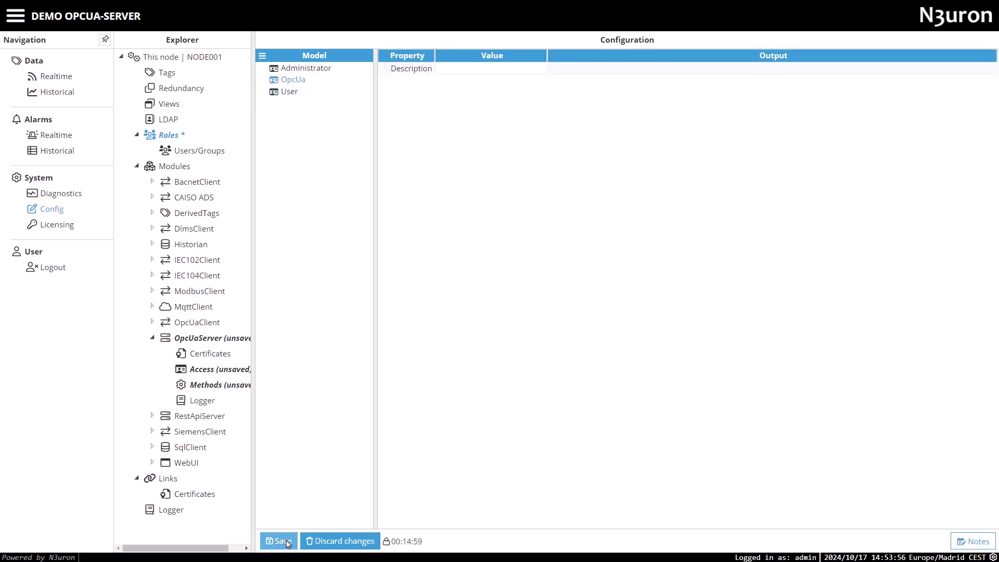
{"action": "left_click", "coordinate": [284, 540]}
Add and save local user opc-user with a password and the OpcUa role assigned
{"action": "left_click", "coordinate": [187, 151]}
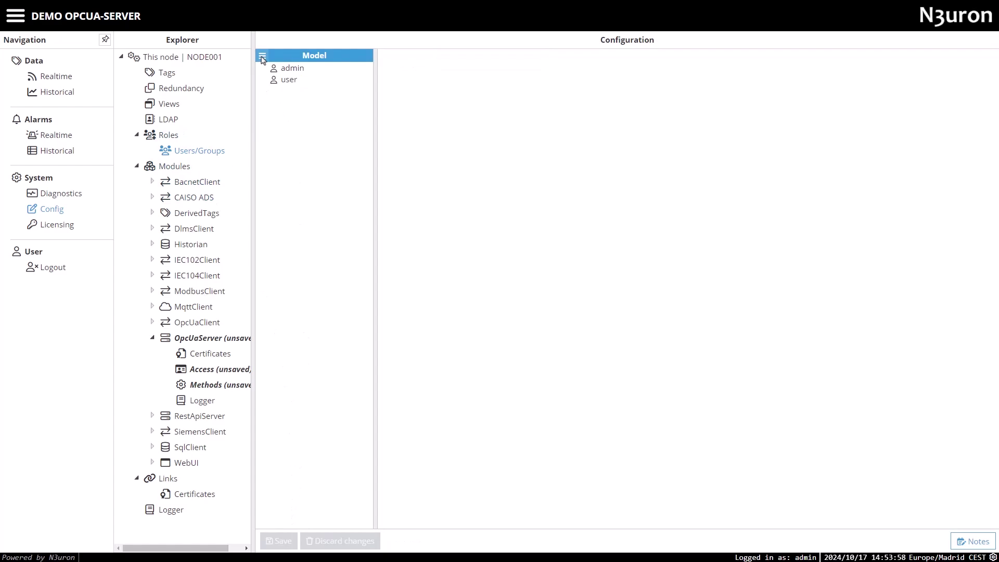
{"action": "left_click", "coordinate": [263, 56]}
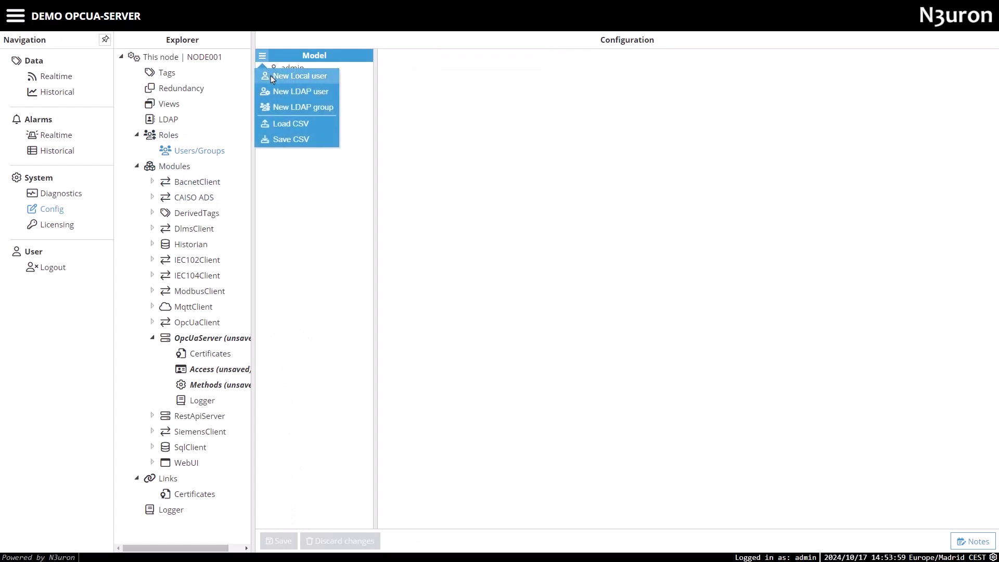
{"action": "left_click", "coordinate": [316, 77]}
{"action": "type", "text": "opc-"}
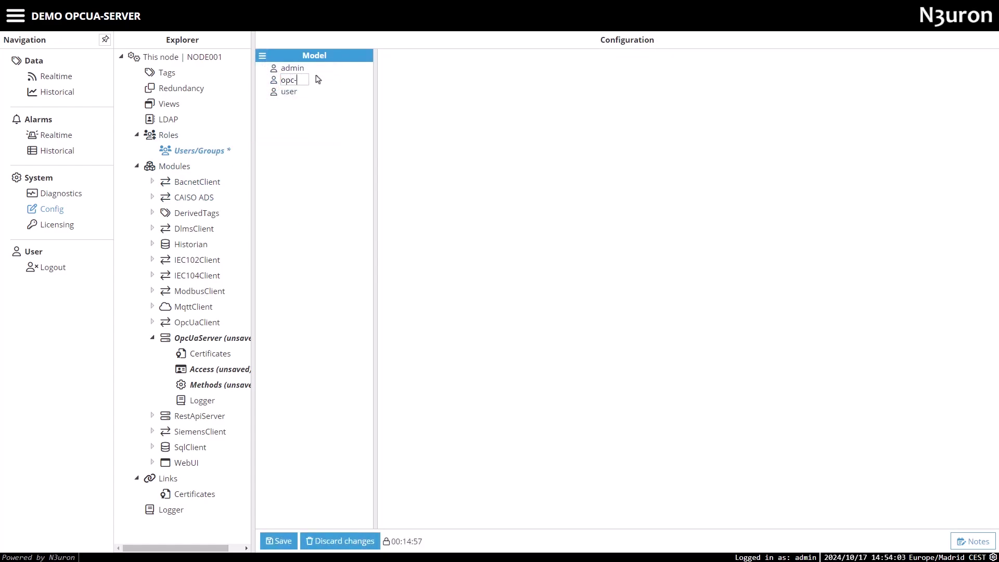
{"action": "type", "text": "user"}
{"action": "key", "text": "Return"}
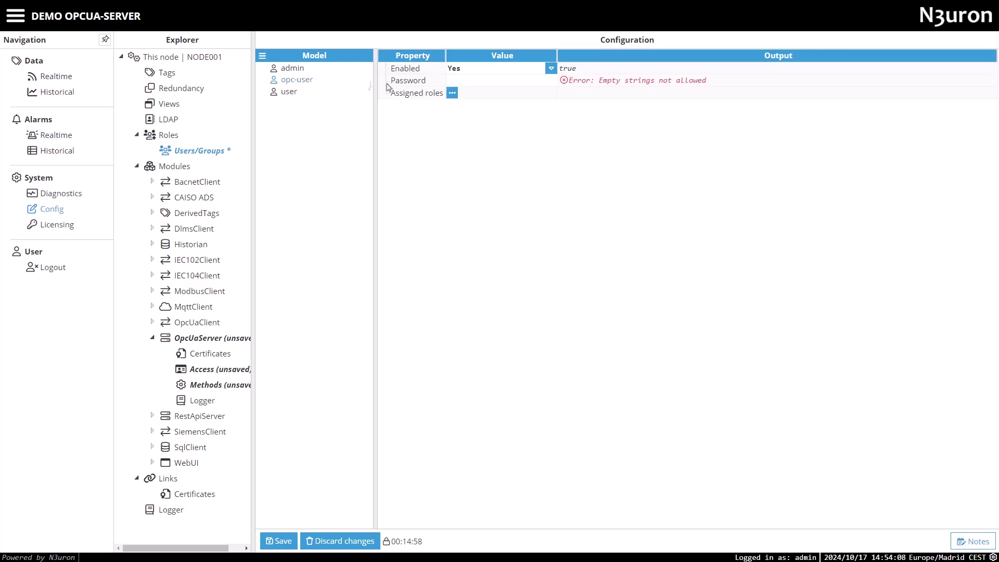
{"action": "left_click", "coordinate": [456, 81]}
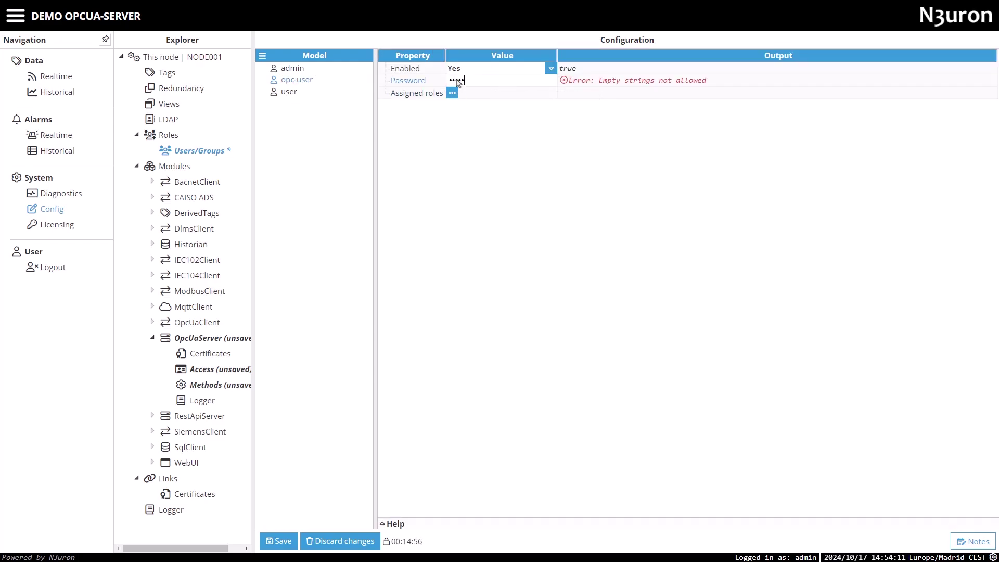
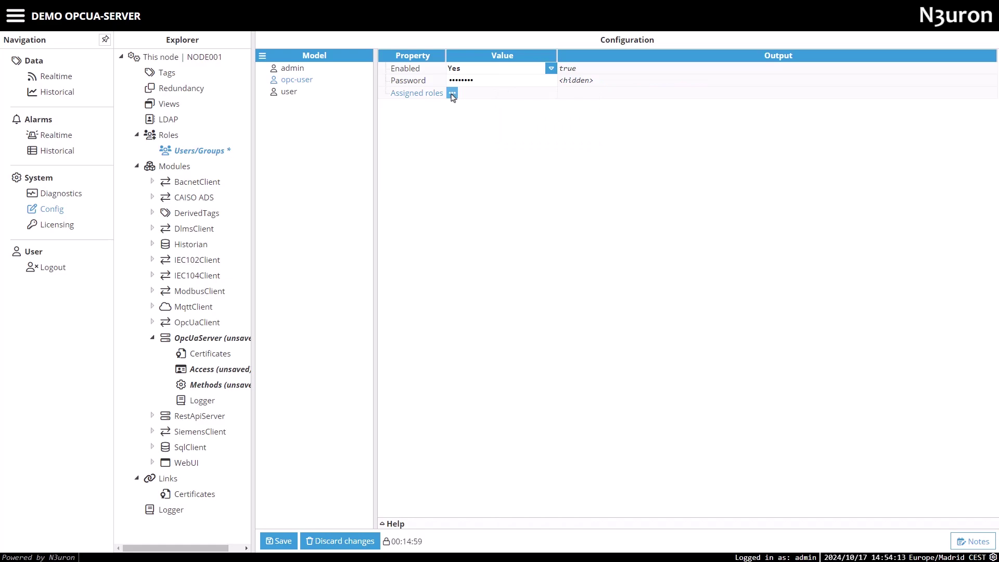
{"action": "left_click", "coordinate": [453, 92]}
{"action": "left_click", "coordinate": [457, 110]}
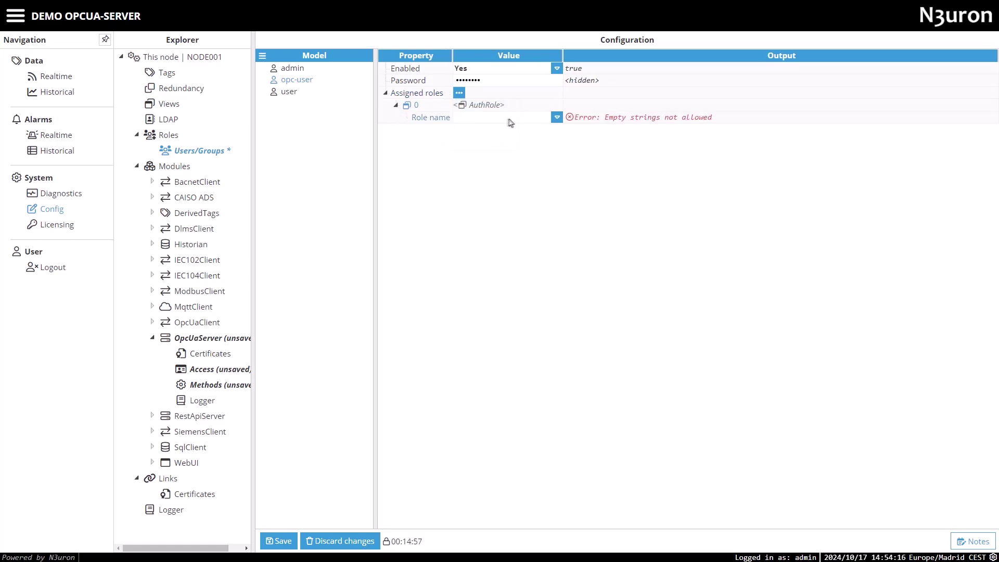
{"action": "left_click", "coordinate": [557, 117]}
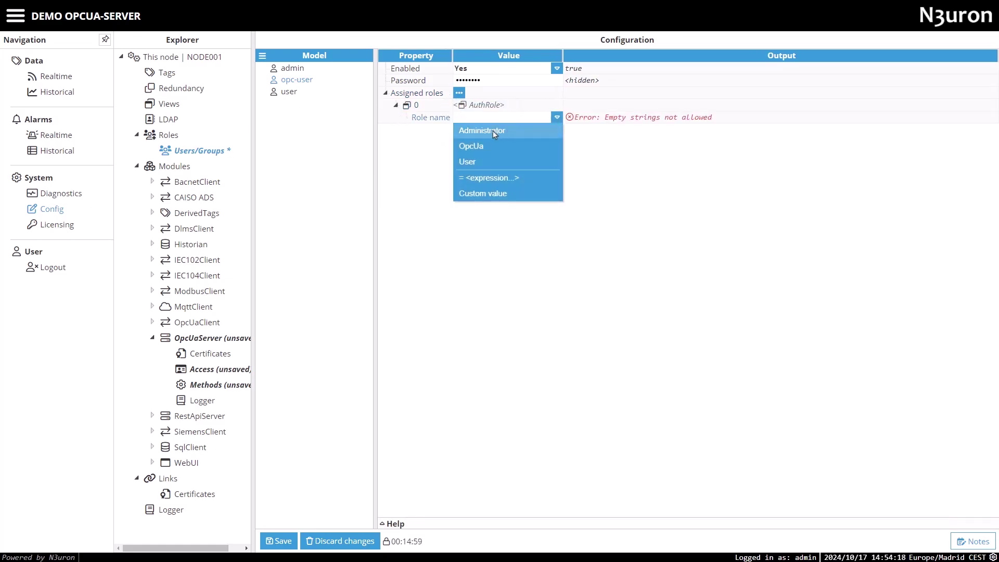
{"action": "left_click", "coordinate": [476, 146]}
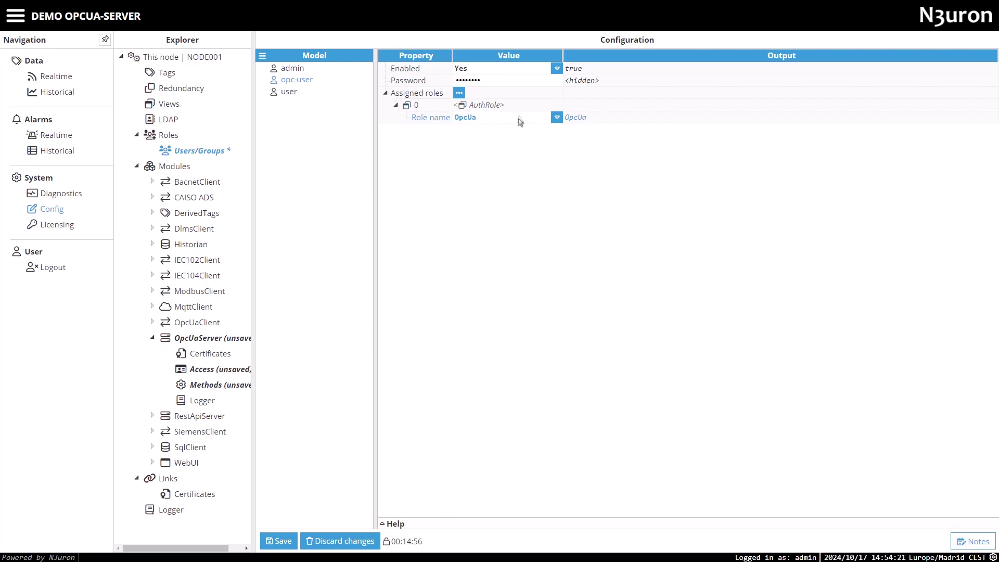
{"action": "left_click", "coordinate": [280, 542]}
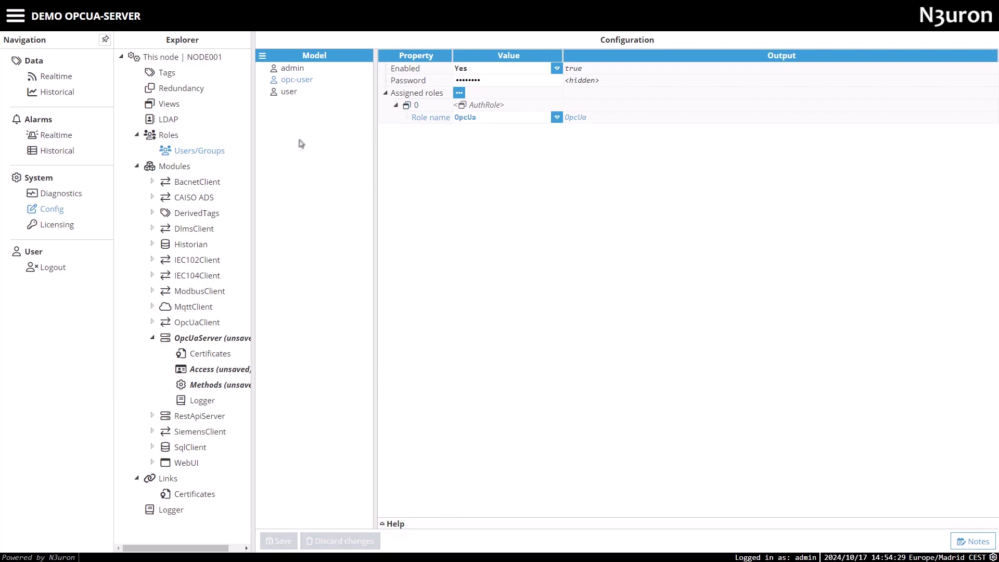
Add the OpcUa role to the OpcUaServer access settings
{"action": "left_click", "coordinate": [208, 369]}
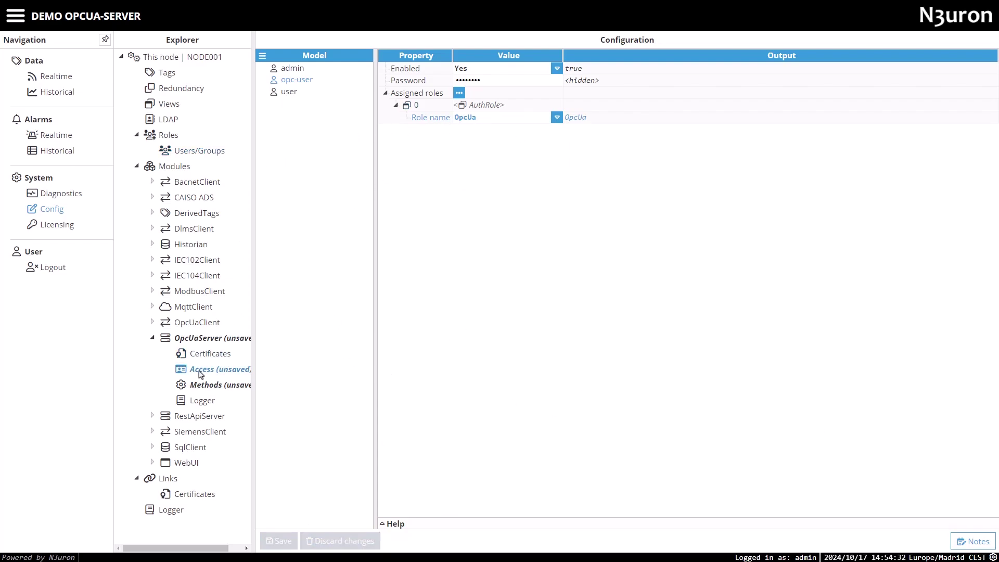
{"action": "left_click", "coordinate": [261, 58]}
{"action": "mouse_move", "coordinate": [291, 74]}
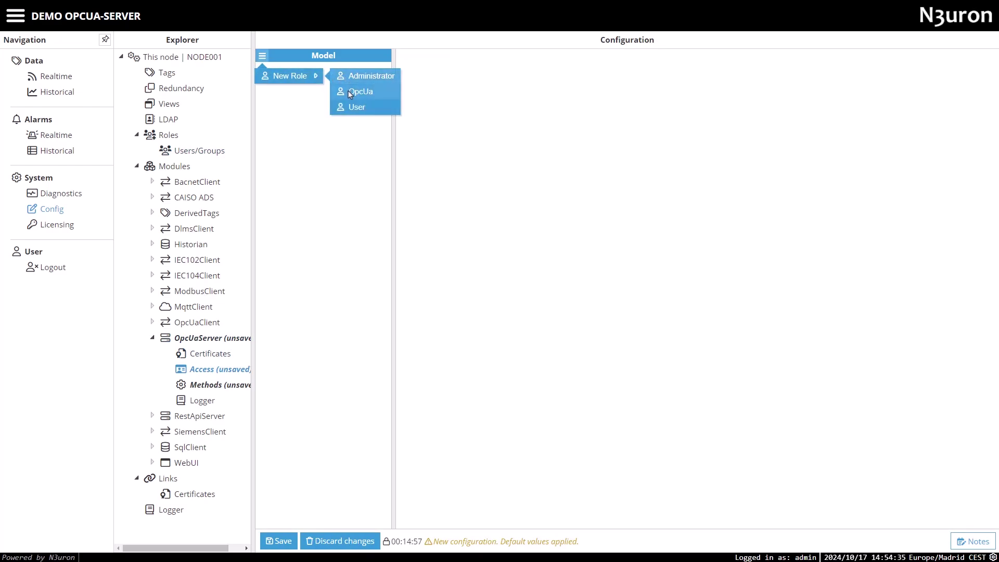
{"action": "left_click", "coordinate": [348, 90]}
Set all eight tag permissions of the OpcUa role, from Browse to Call method, to Yes
{"action": "left_click", "coordinate": [546, 203]}
{"action": "left_click", "coordinate": [544, 215]}
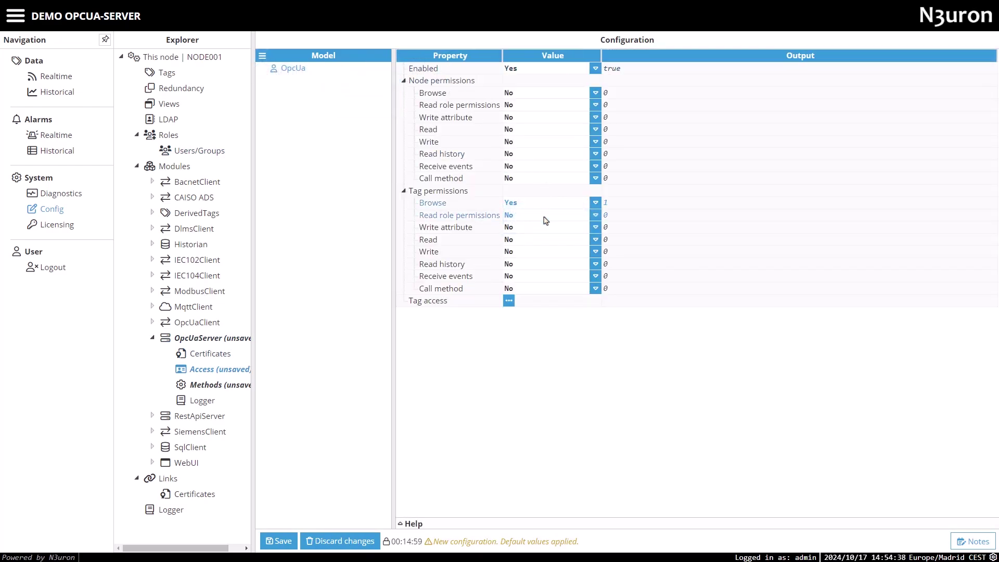
{"action": "left_click", "coordinate": [541, 214]}
{"action": "left_click", "coordinate": [539, 229]}
{"action": "left_click", "coordinate": [539, 227]}
{"action": "left_click", "coordinate": [538, 240]}
{"action": "left_click", "coordinate": [536, 239]}
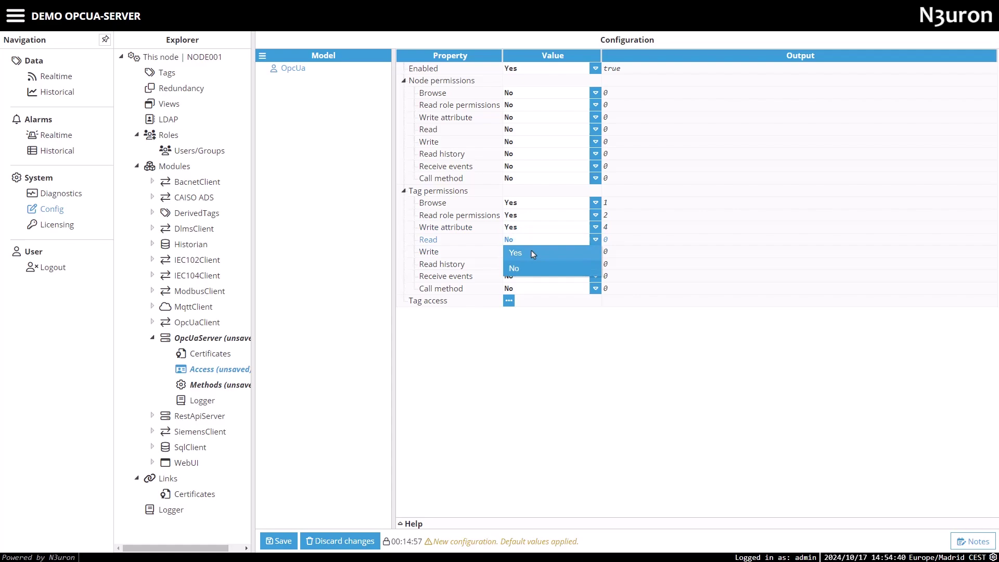
{"action": "left_click", "coordinate": [532, 252]}
{"action": "left_click", "coordinate": [532, 258]}
{"action": "left_click", "coordinate": [529, 263]}
{"action": "left_click", "coordinate": [529, 264]}
{"action": "left_click", "coordinate": [526, 276]}
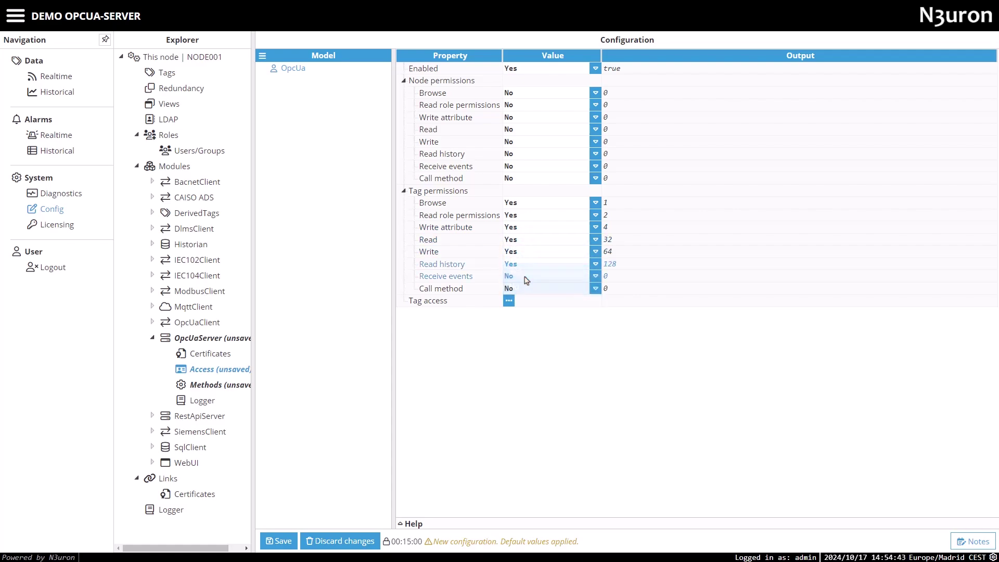
{"action": "left_click", "coordinate": [522, 276]}
{"action": "left_click", "coordinate": [521, 289]}
{"action": "left_click", "coordinate": [520, 289]}
{"action": "left_click", "coordinate": [516, 303]}
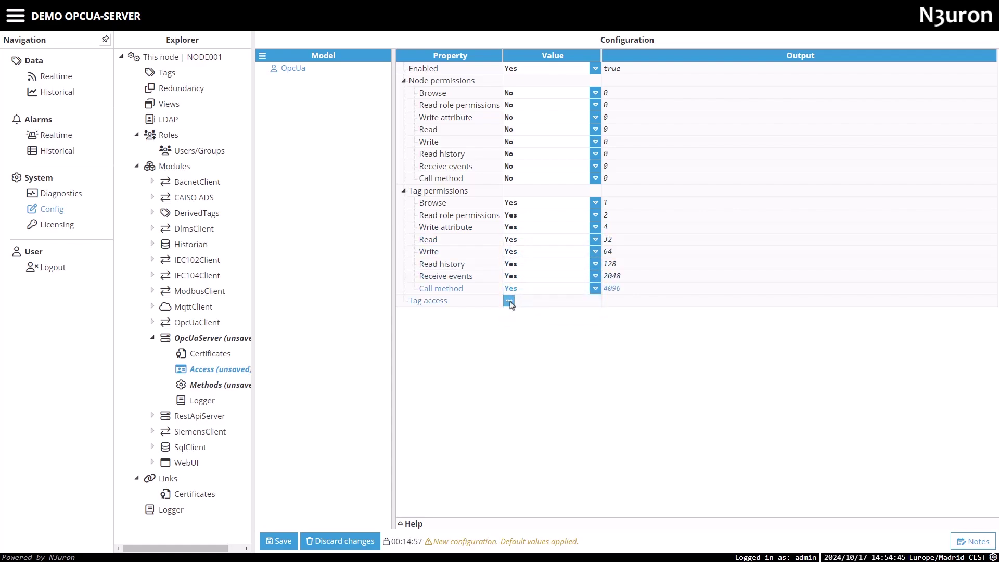
Add a tag filter named Filter with Mode Include, path / and regex .*
{"action": "left_click", "coordinate": [509, 301]}
{"action": "left_click", "coordinate": [516, 321]}
{"action": "type", "text": "Filter"}
{"action": "key", "text": "Return"}
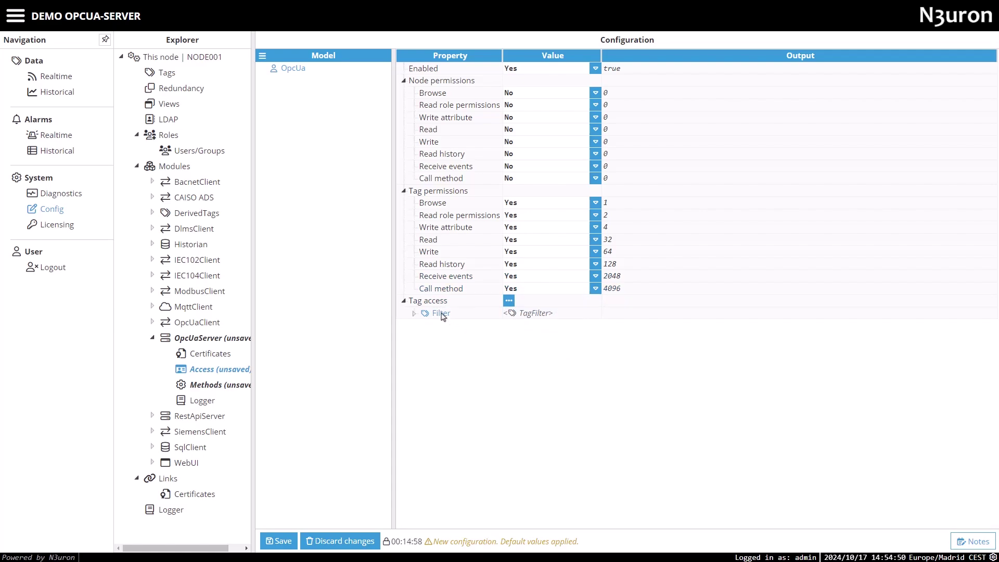
{"action": "double_click", "coordinate": [442, 314]}
{"action": "left_click", "coordinate": [575, 326]}
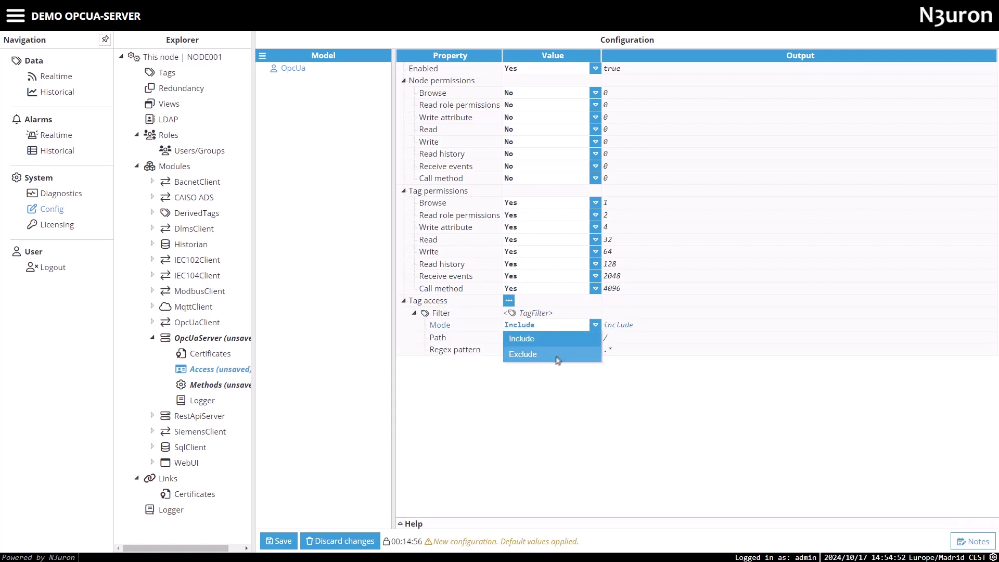
{"action": "left_click", "coordinate": [562, 338]}
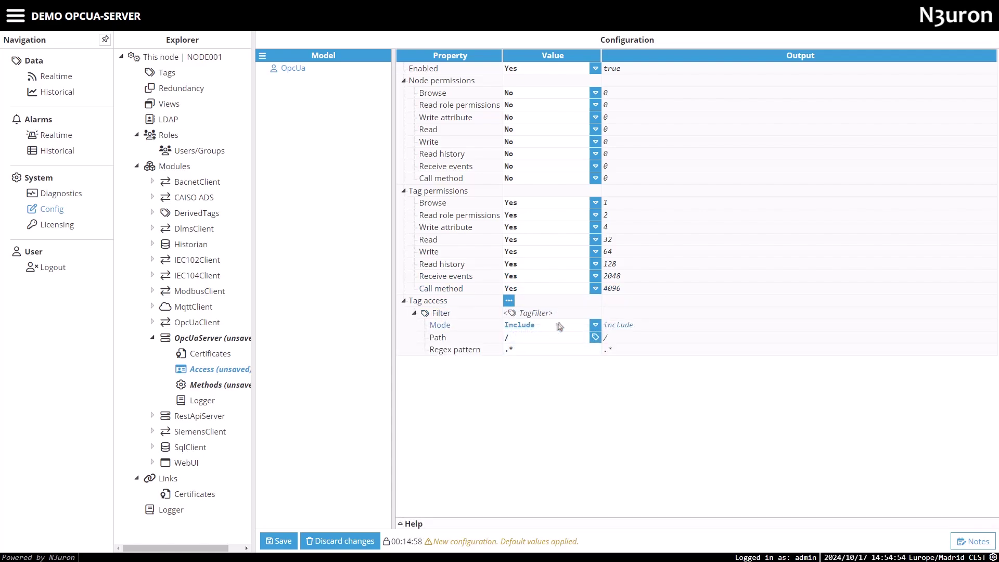
{"action": "left_click", "coordinate": [596, 338]}
{"action": "left_click", "coordinate": [649, 511]}
{"action": "left_click", "coordinate": [491, 352]}
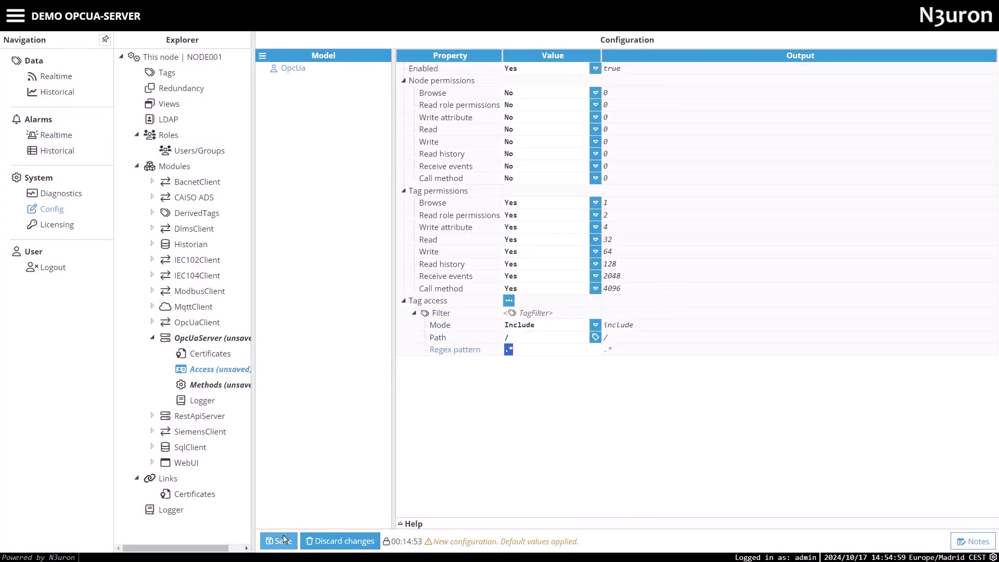
Save all pending OpcUaServer changes, confirming each module restart, then bring UaExpert to the front
{"action": "left_click", "coordinate": [278, 541]}
{"action": "left_click", "coordinate": [455, 307]}
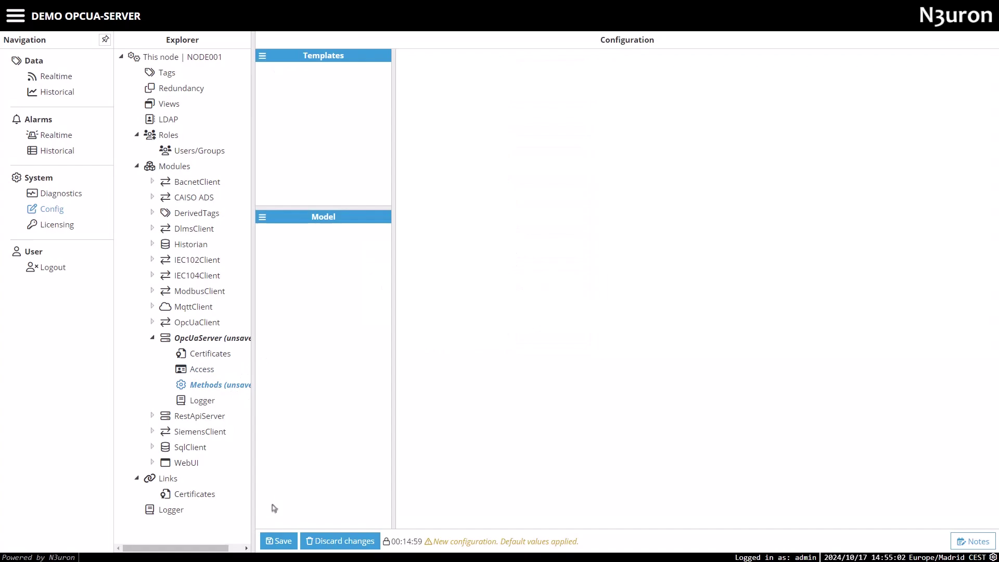
{"action": "left_click", "coordinate": [279, 541]}
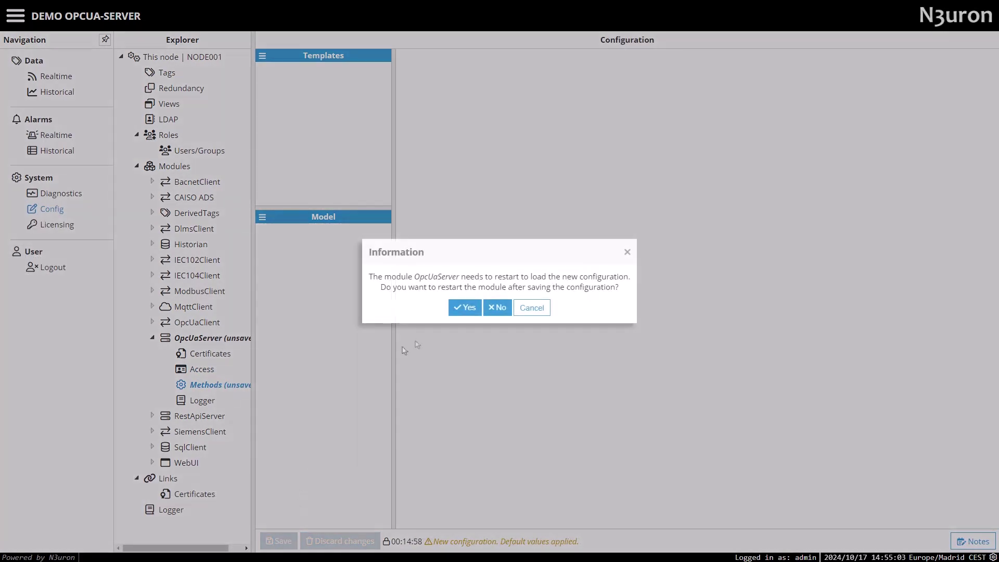
{"action": "left_click", "coordinate": [458, 311]}
{"action": "left_click", "coordinate": [218, 339]}
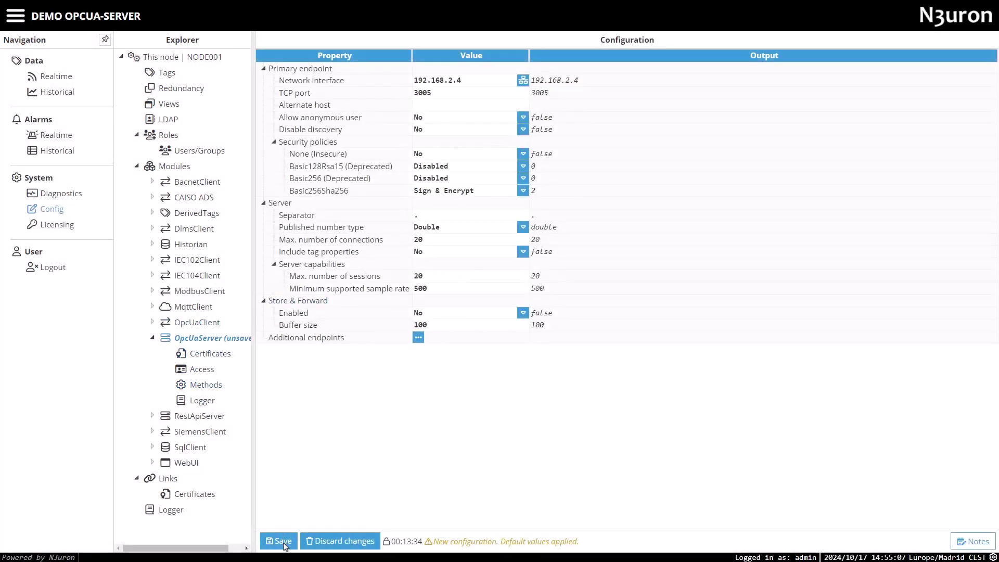
{"action": "left_click", "coordinate": [283, 542]}
{"action": "left_click", "coordinate": [458, 308]}
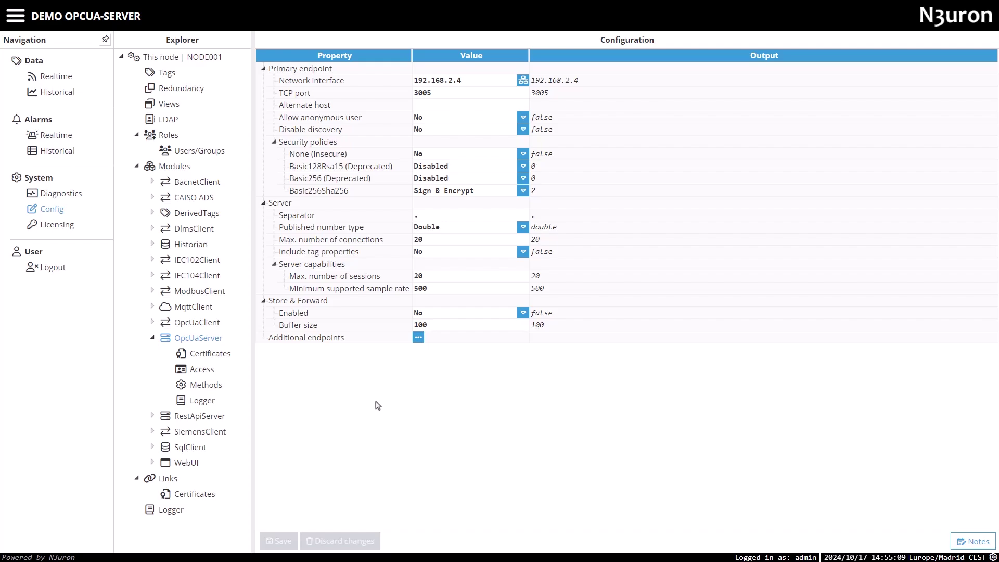
{"action": "key", "text": "alt+Tab"}
Discover the N3uron server at custom URL opc.tcp://192.168.2.4:3005 in the Add Server dialog
{"action": "left_click", "coordinate": [218, 102]}
{"action": "left_click", "coordinate": [427, 229]}
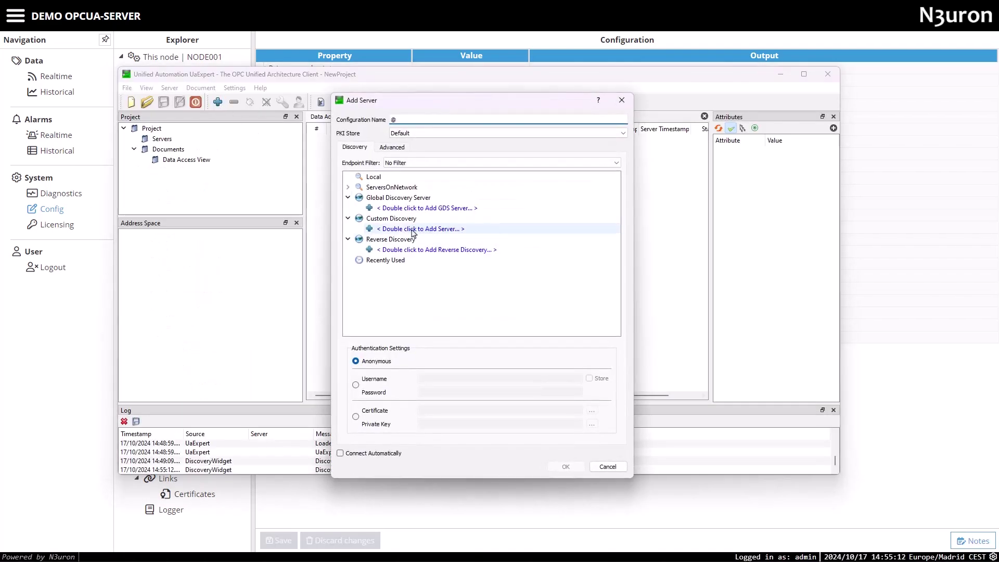
{"action": "double_click", "coordinate": [426, 229]}
{"action": "left_click", "coordinate": [461, 267]}
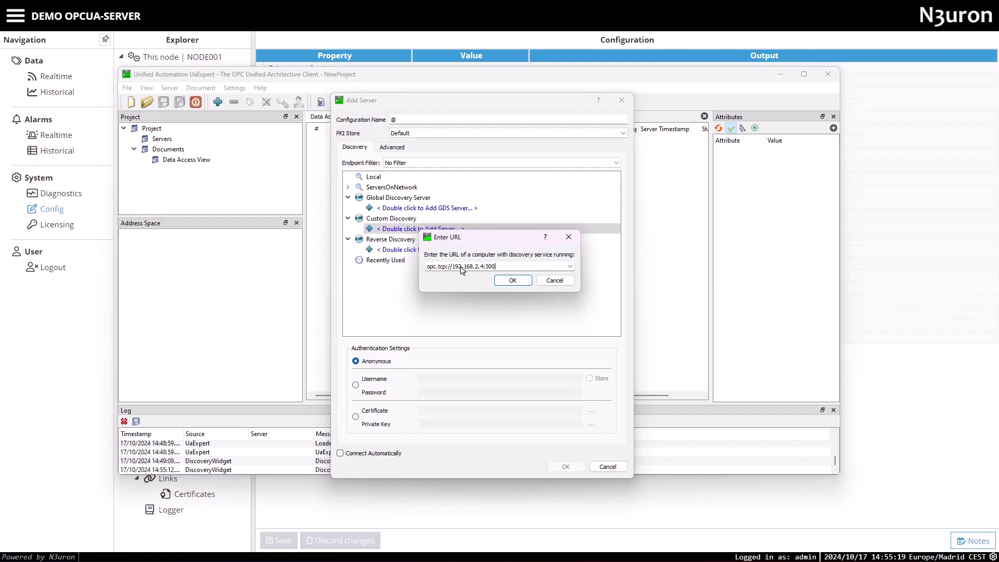
{"action": "type", "text": "192.168.2.4:3005"}
{"action": "left_click", "coordinate": [513, 280]}
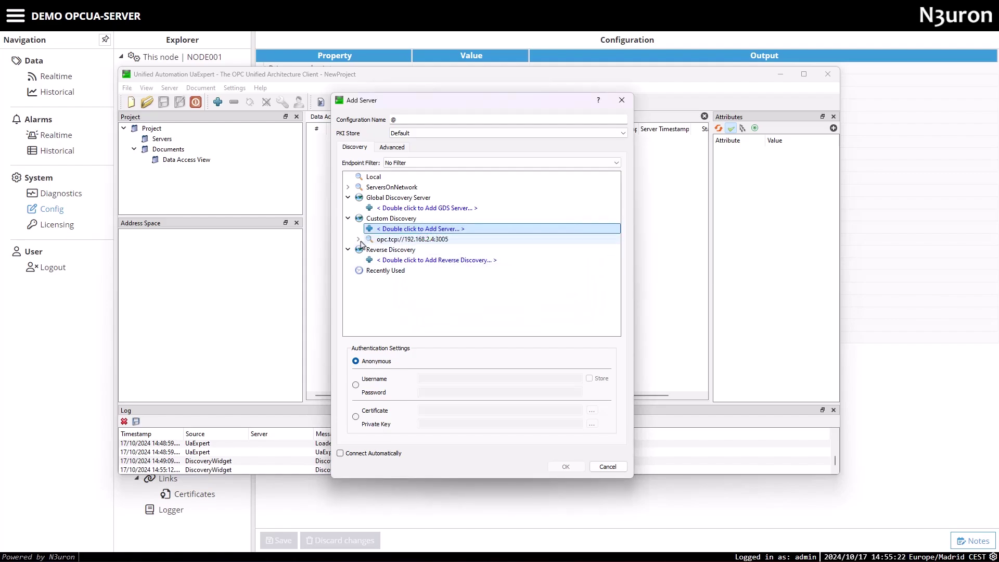
Choose the Basic256Sha256 Sign & Encrypt endpoint with username login and stored credentials
{"action": "left_click", "coordinate": [368, 250]}
{"action": "left_click", "coordinate": [447, 260]}
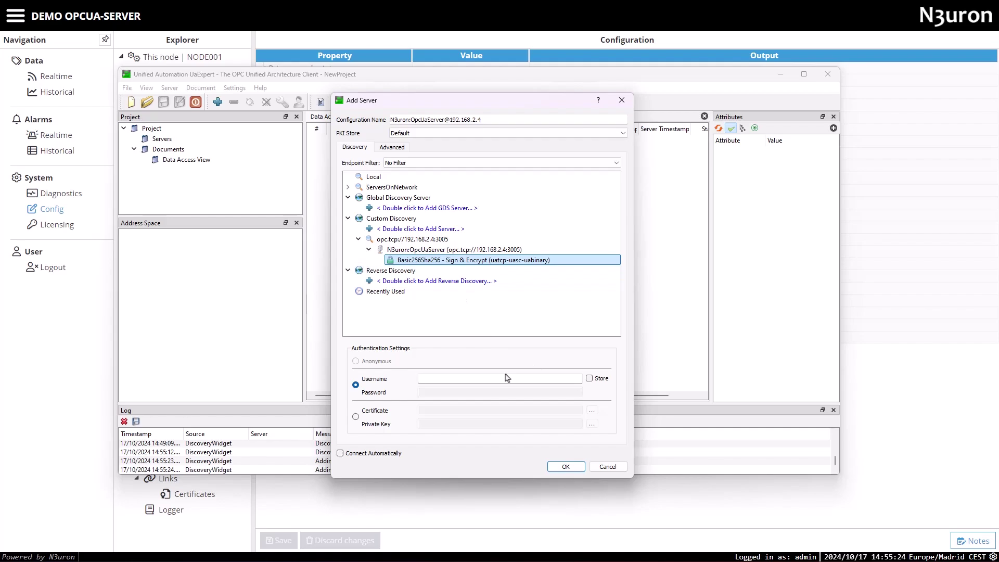
{"action": "type", "text": "opc-user"}
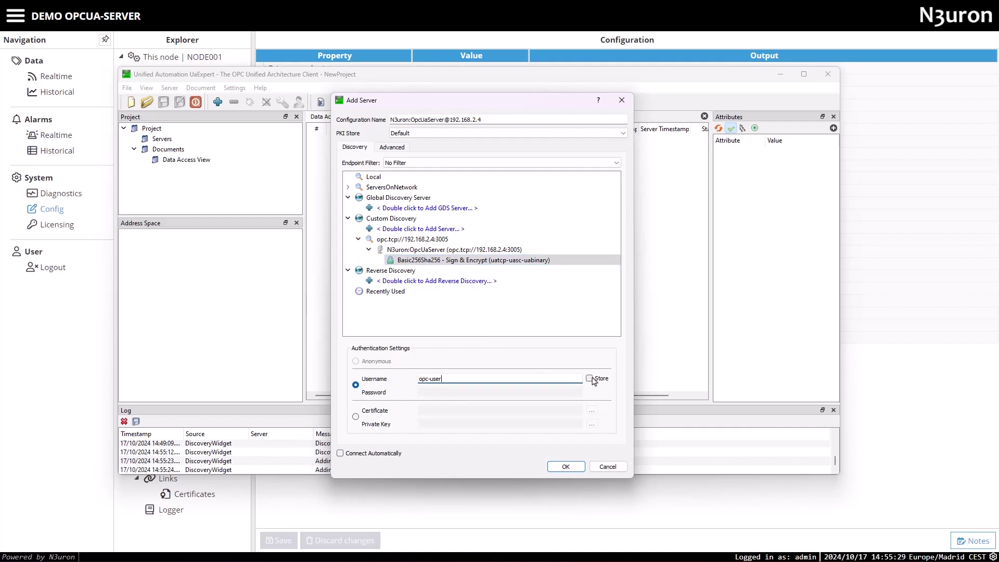
{"action": "left_click", "coordinate": [589, 378]}
{"action": "left_click", "coordinate": [477, 394]}
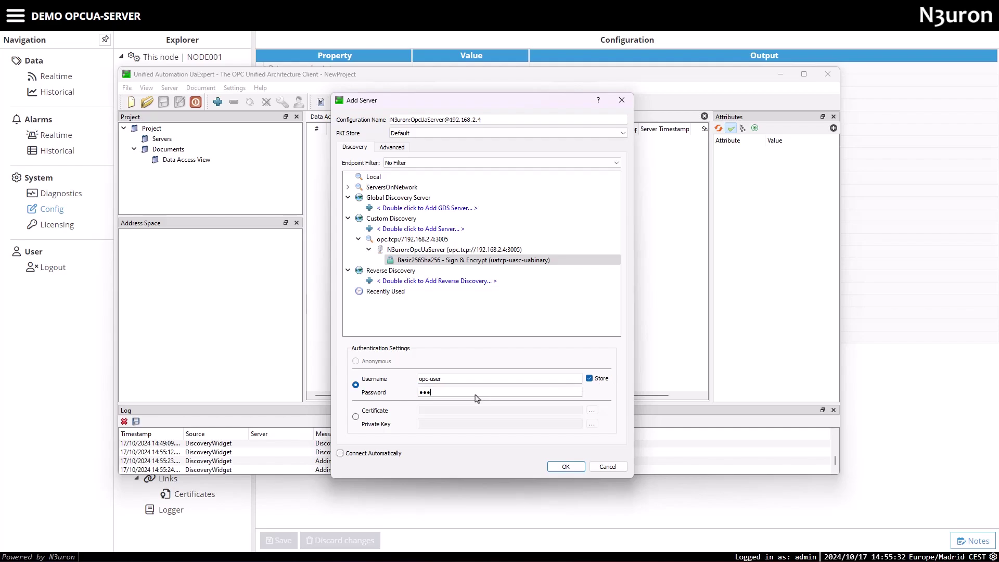
Add the server to the project, connect, and trust the N3uron server certificate
{"action": "left_click", "coordinate": [566, 467]}
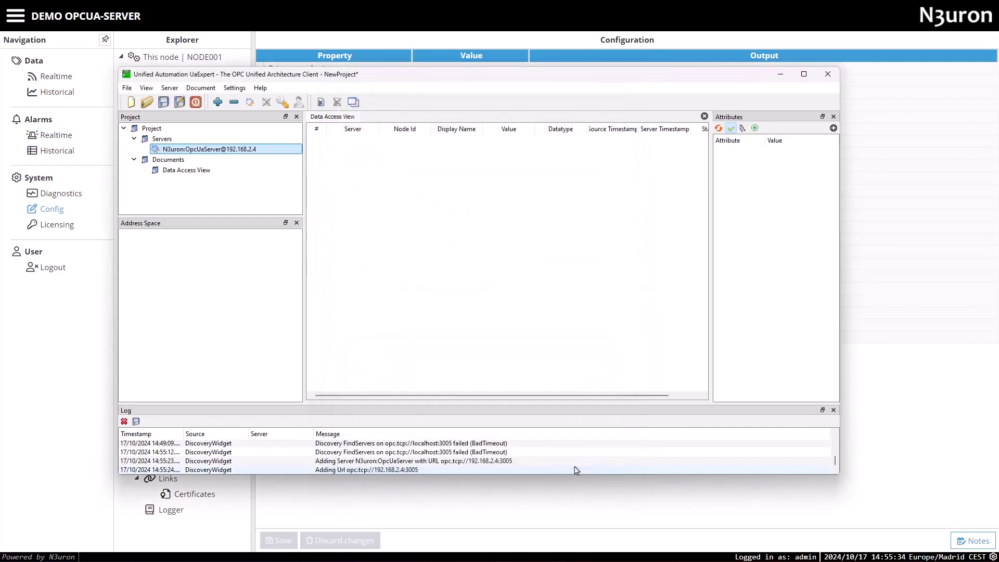
{"action": "left_click", "coordinate": [251, 102]}
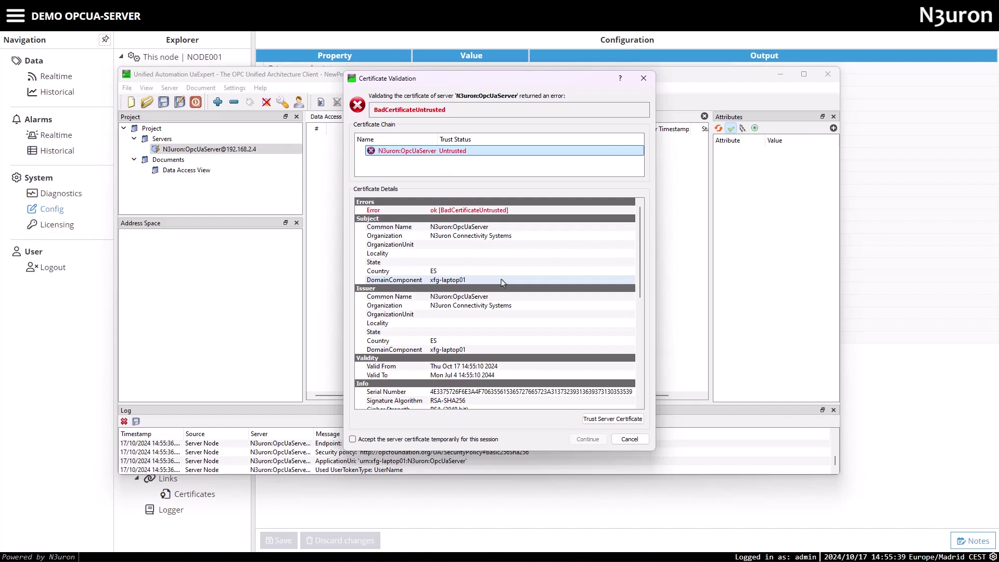
{"action": "scroll", "coordinate": [541, 291], "scroll_direction": "down", "scroll_amount": 5}
{"action": "left_click", "coordinate": [628, 419]}
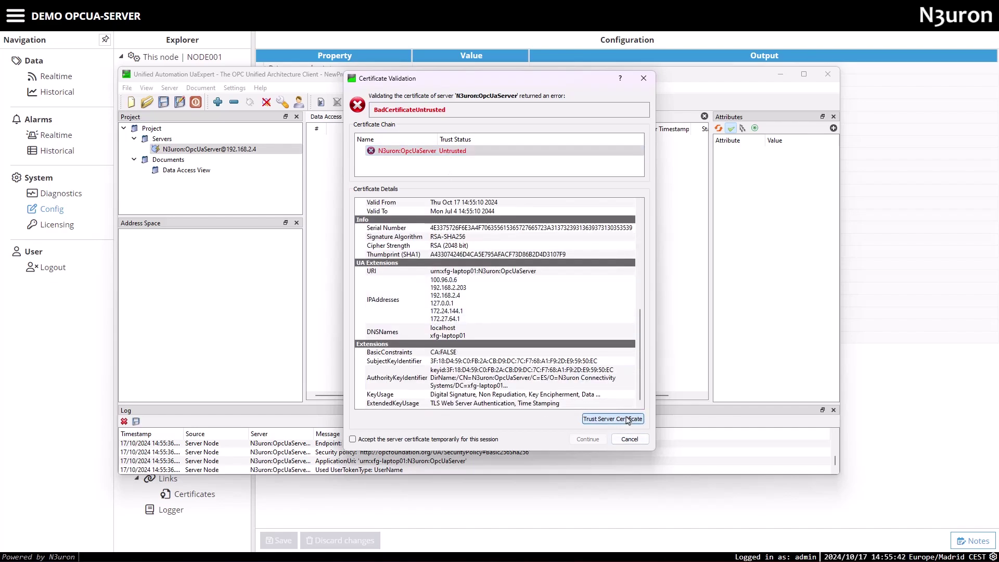
{"action": "left_click", "coordinate": [587, 438]}
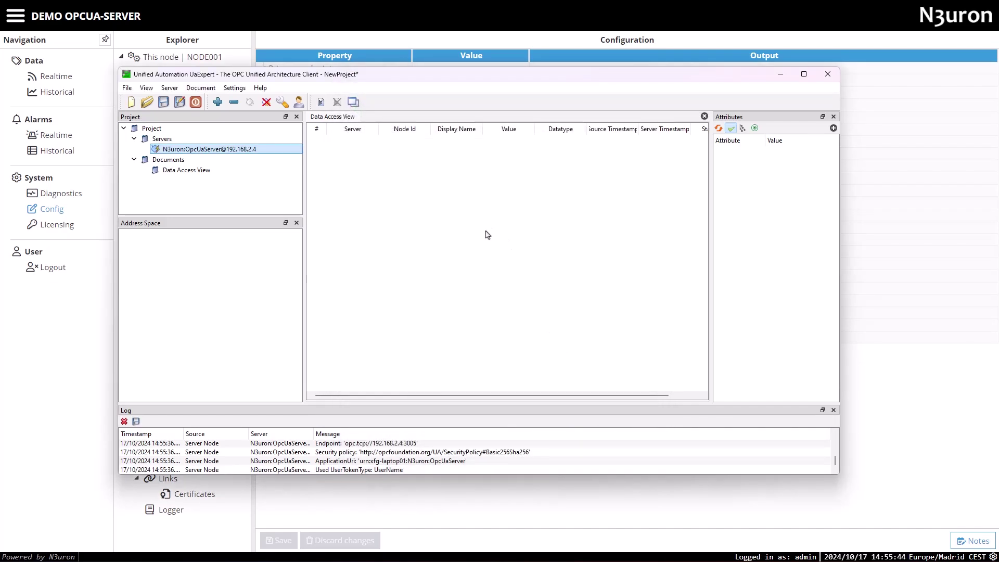
In N3uron's OpcUaServer Certificates, trust the rejected UaExpert client certificate
{"action": "key", "text": "alt+Tab"}
{"action": "left_click", "coordinate": [210, 354]}
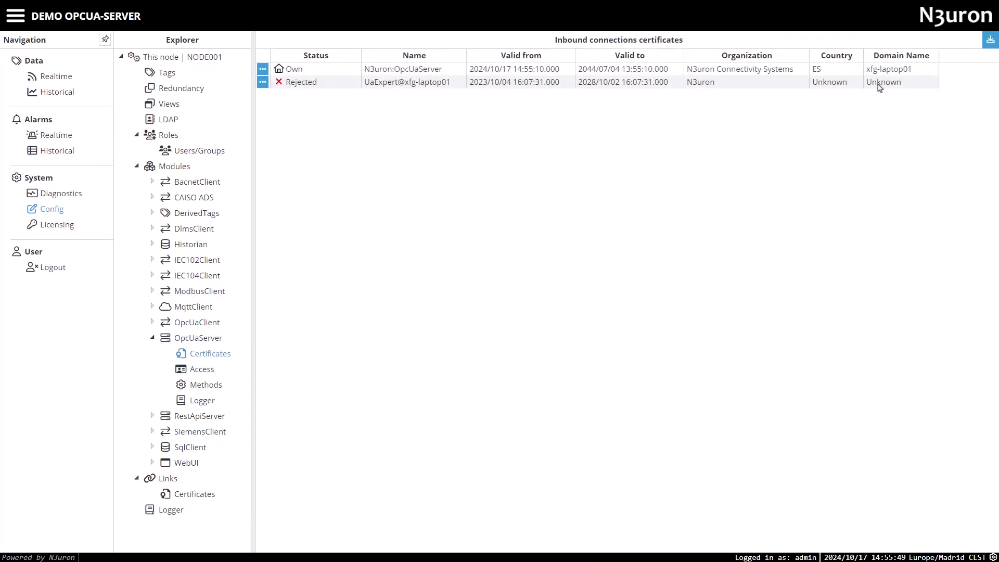
{"action": "left_click", "coordinate": [262, 82]}
{"action": "left_click", "coordinate": [270, 97]}
Reconnect UaExpert and expand PVPLANT > BLUELAKE > PVG001 in the address space
{"action": "key", "text": "alt+Tab"}
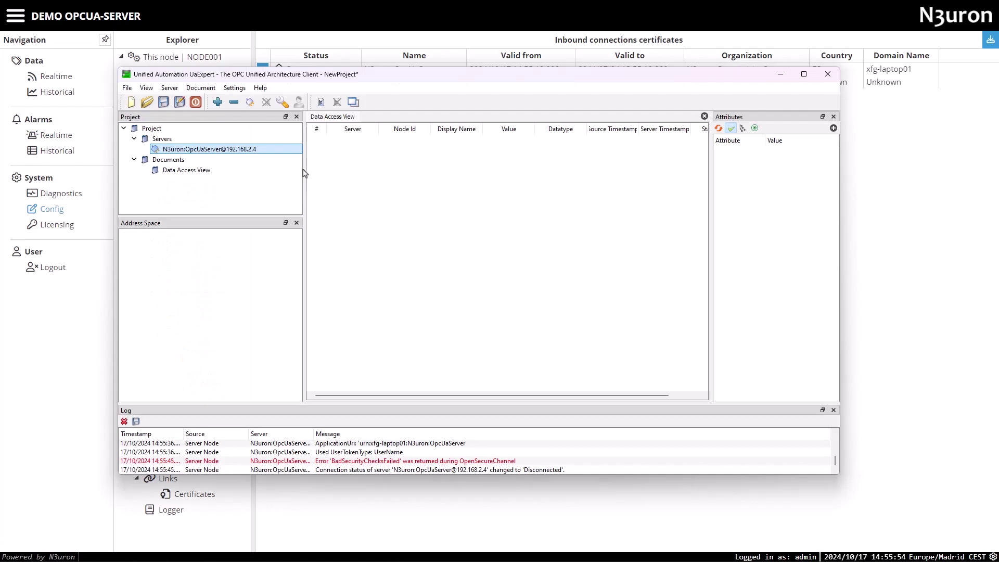
{"action": "left_click", "coordinate": [250, 103]}
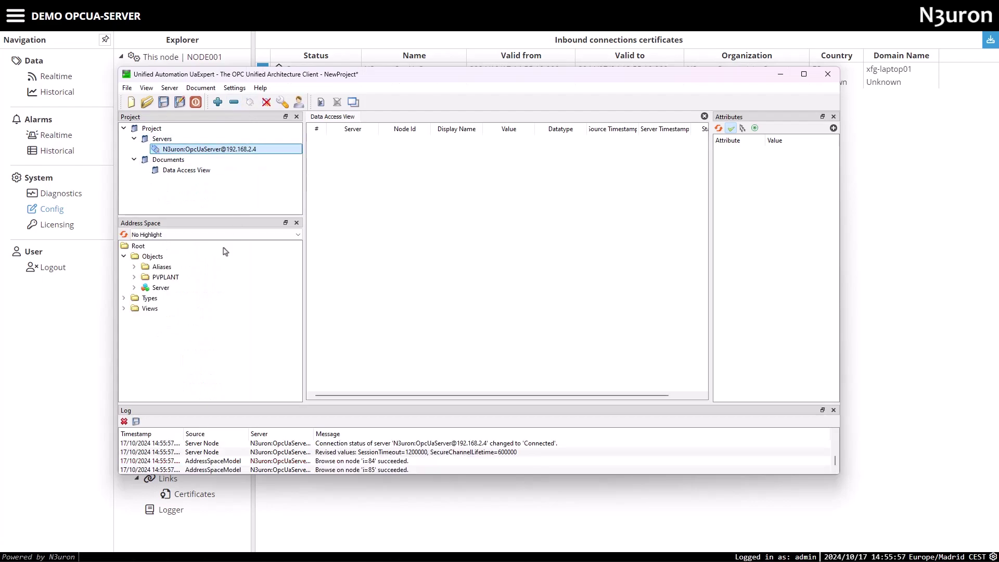
{"action": "left_click", "coordinate": [135, 277]}
{"action": "left_click", "coordinate": [144, 287]}
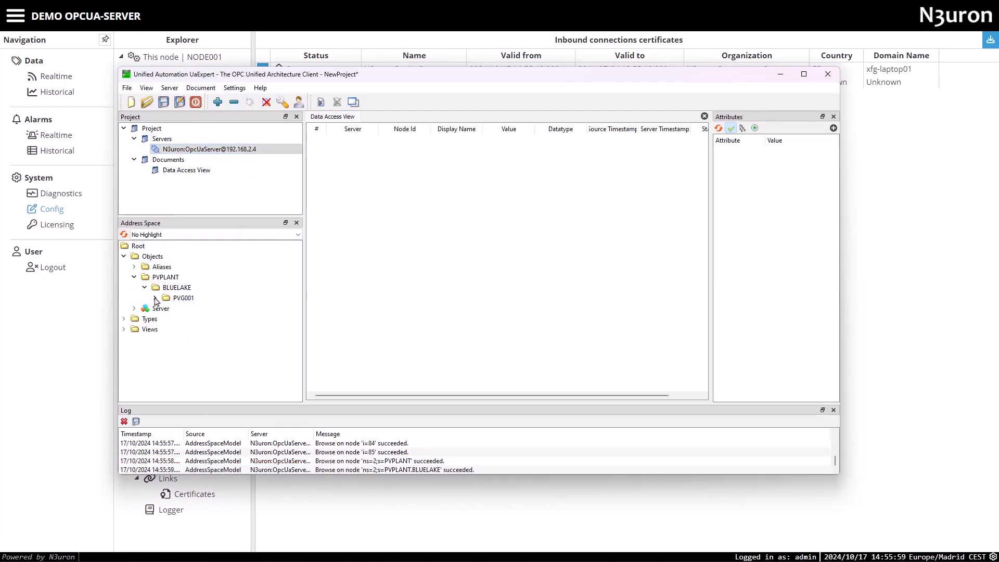
{"action": "left_click", "coordinate": [154, 298]}
{"action": "left_click", "coordinate": [214, 318]}
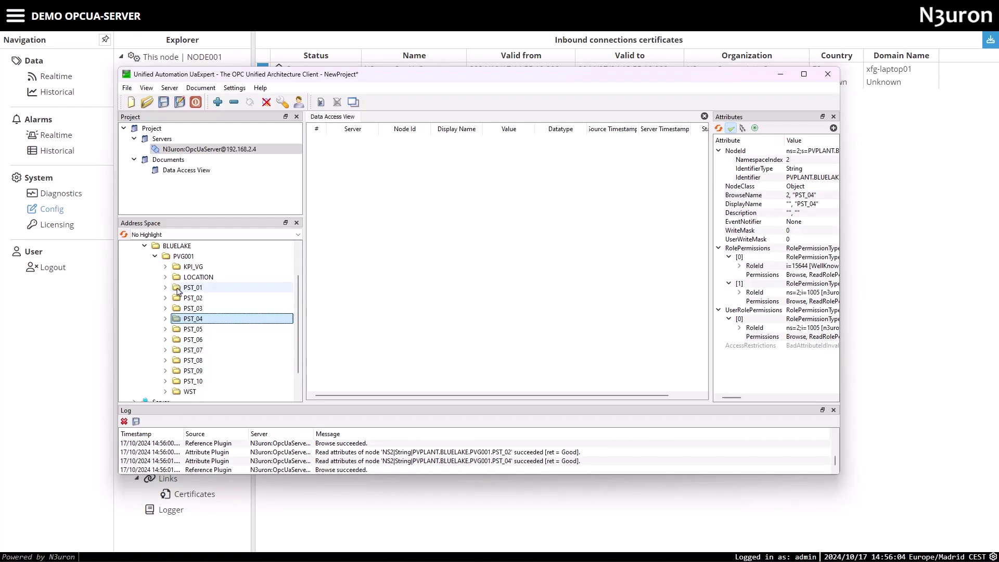
Add all PST_01 variables recursively to the Data Access View and widen the window to show status codes
{"action": "left_click_drag", "start_coordinate": [178, 290], "coordinate": [331, 275]}
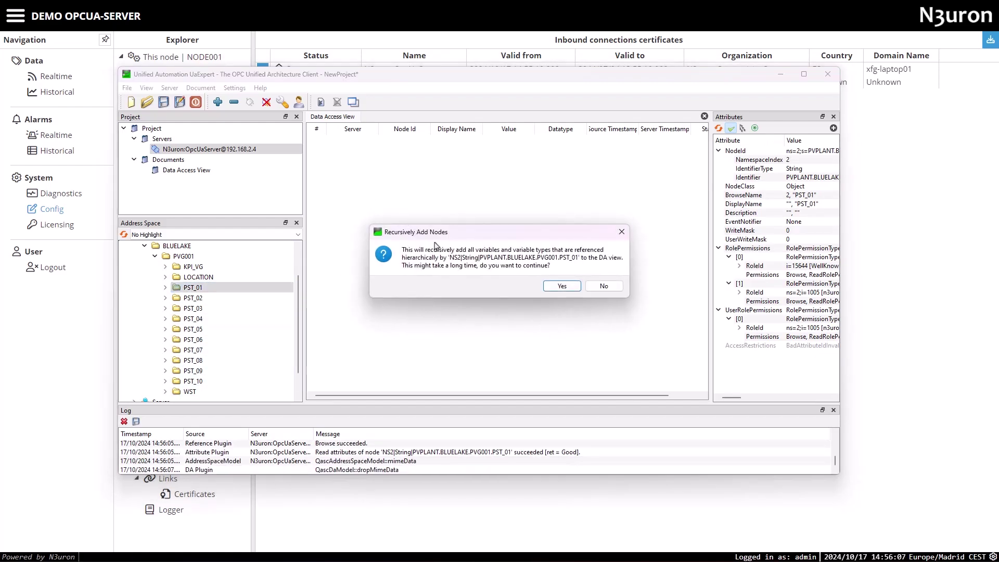
{"action": "left_click", "coordinate": [566, 287]}
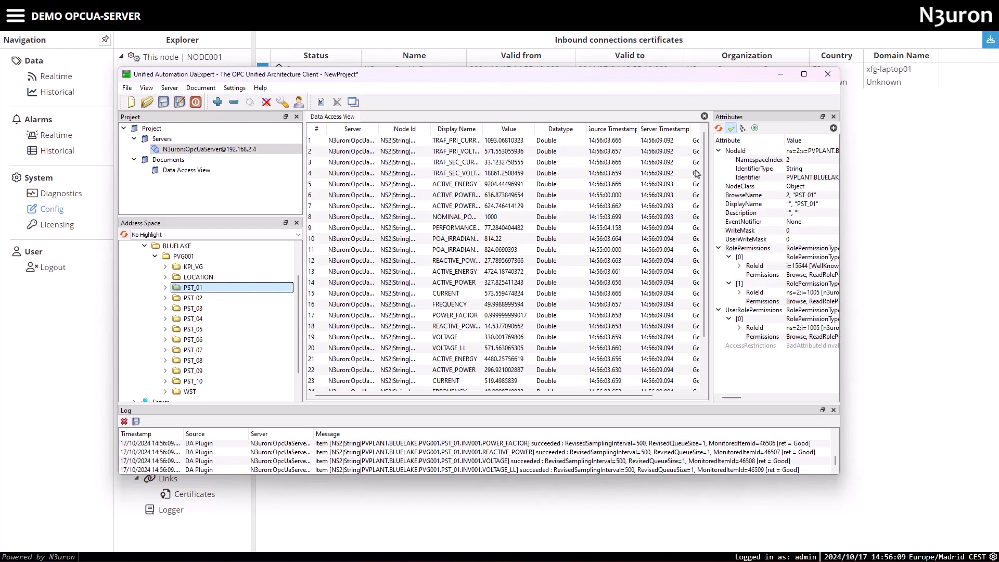
{"action": "left_click_drag", "start_coordinate": [839, 172], "coordinate": [915, 171]}
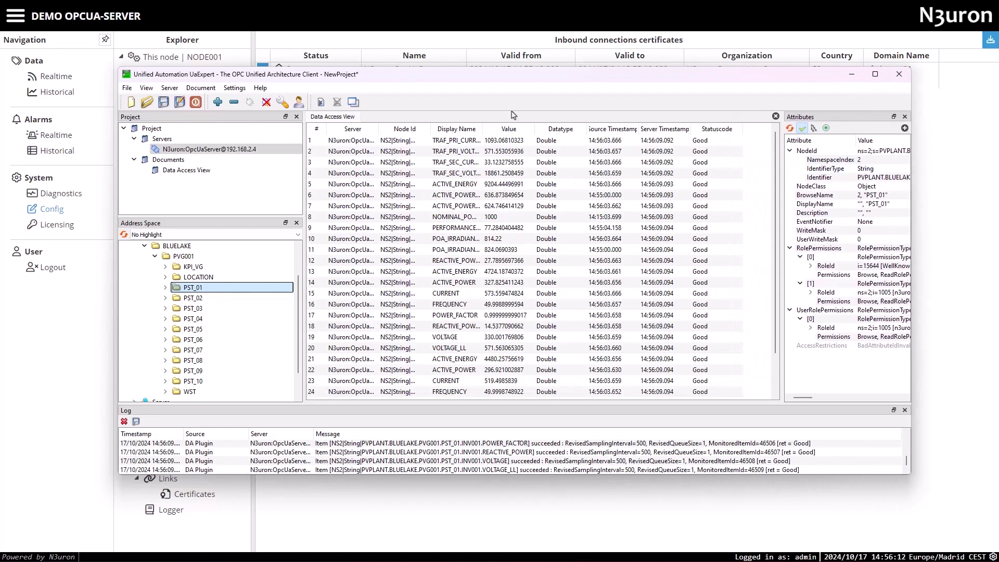
{"action": "left_click_drag", "start_coordinate": [457, 80], "coordinate": [457, 104]}
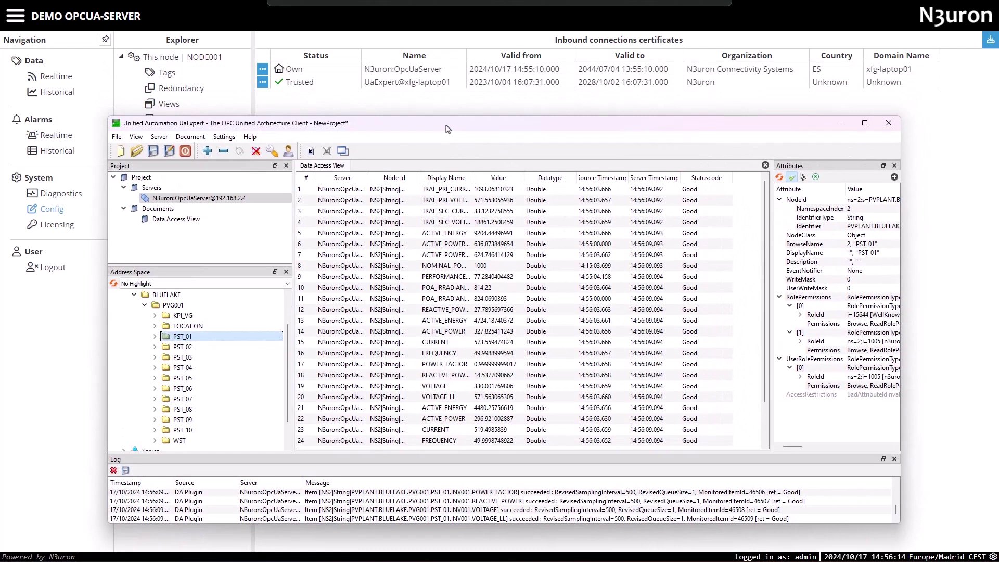
Show PST_01's 28 tags under PVG001 in the N3uron Realtime view
{"action": "left_click", "coordinate": [52, 75]}
{"action": "left_click", "coordinate": [145, 91]}
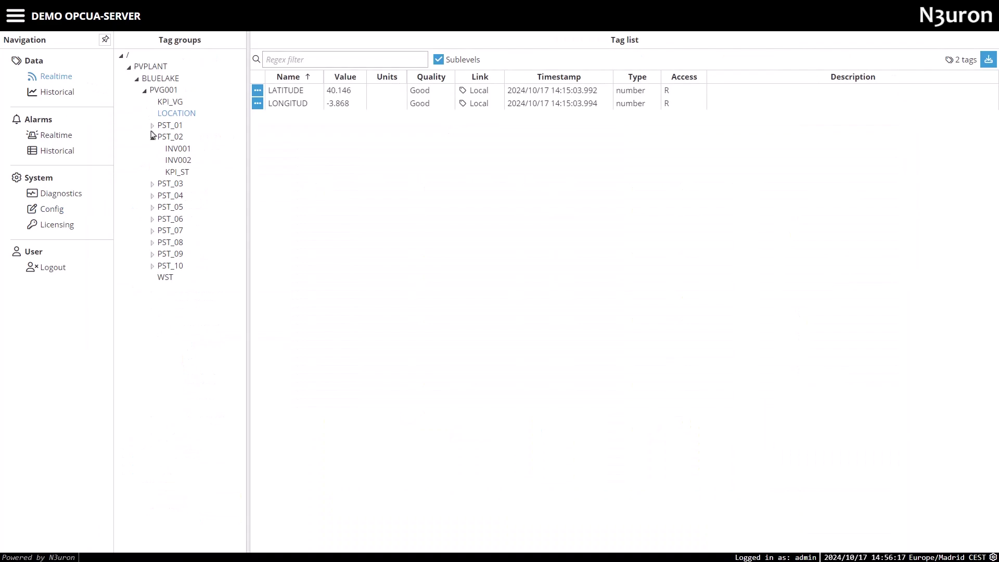
{"action": "left_click", "coordinate": [162, 137]}
{"action": "left_click", "coordinate": [152, 138]}
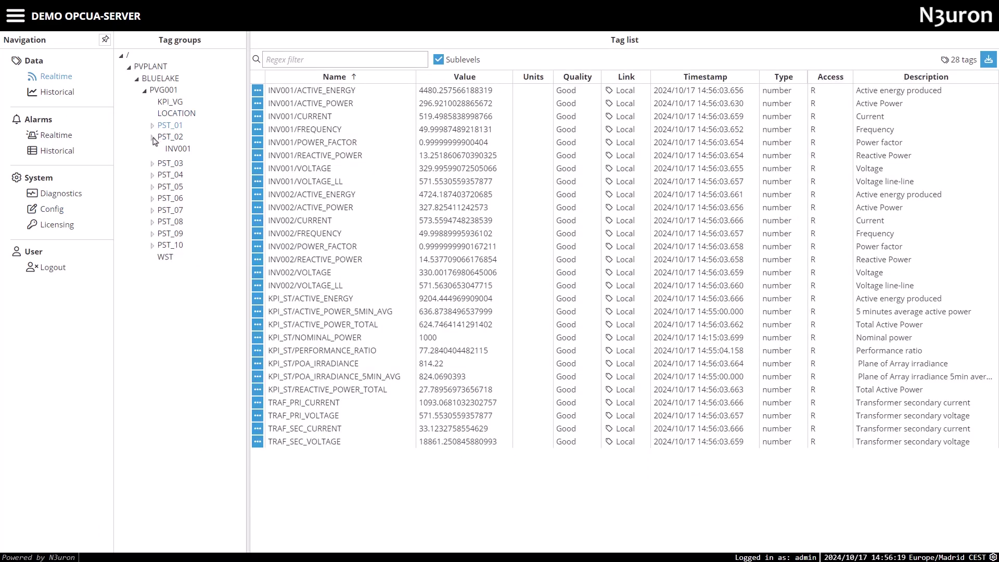
Compare UaExpert's values beside the tag list, then close UaExpert without saving the project
{"action": "key", "text": "alt+Tab"}
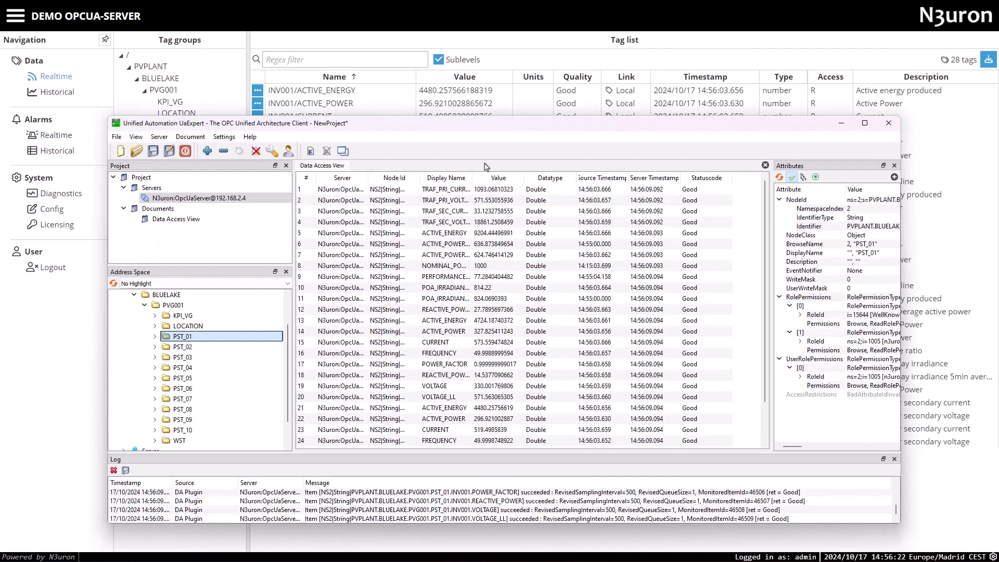
{"action": "left_click_drag", "start_coordinate": [489, 132], "coordinate": [482, 254]}
{"action": "scroll", "coordinate": [521, 361], "scroll_direction": "down", "scroll_amount": 2}
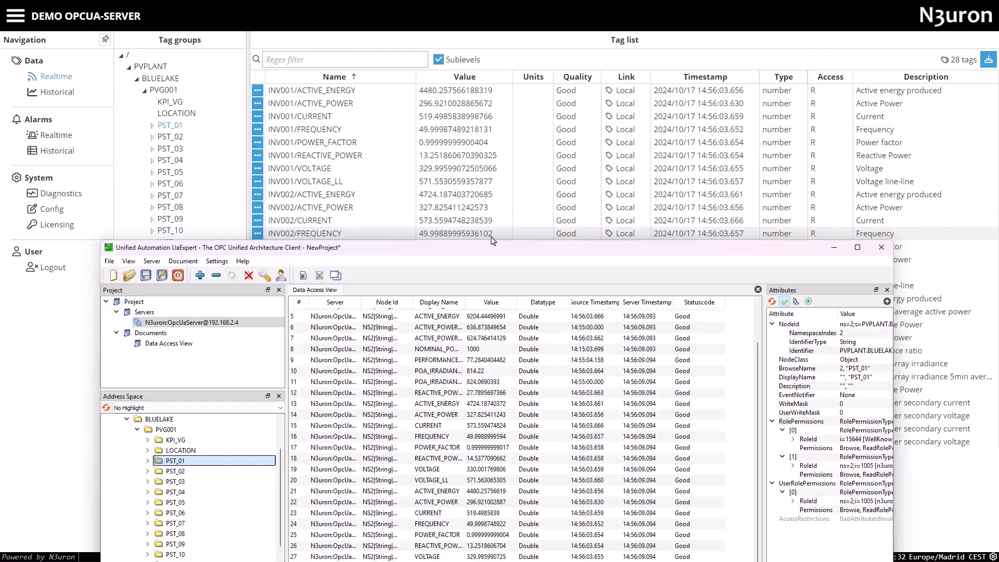
{"action": "left_click_drag", "start_coordinate": [487, 255], "coordinate": [904, 62]}
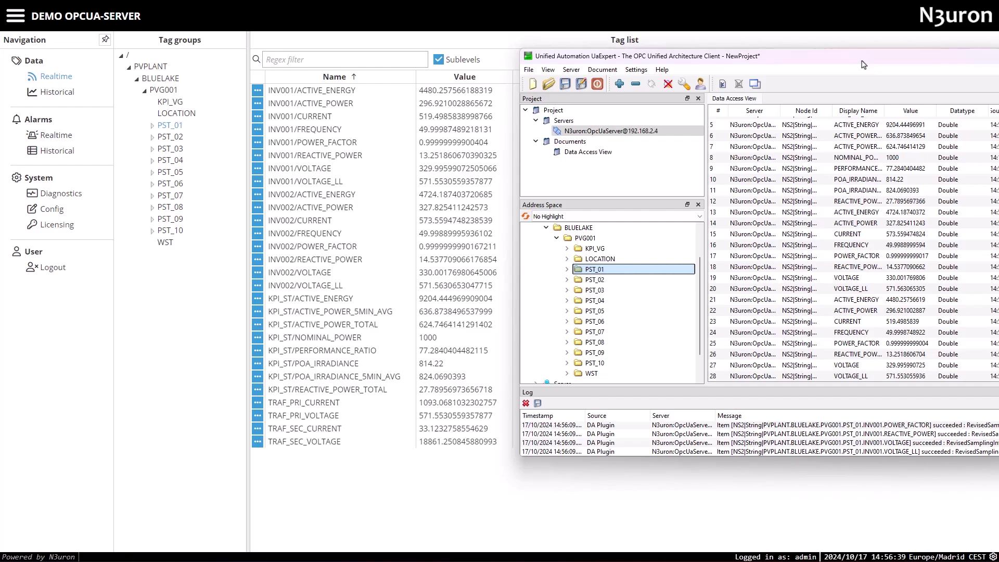
{"action": "left_click_drag", "start_coordinate": [863, 65], "coordinate": [450, 91]}
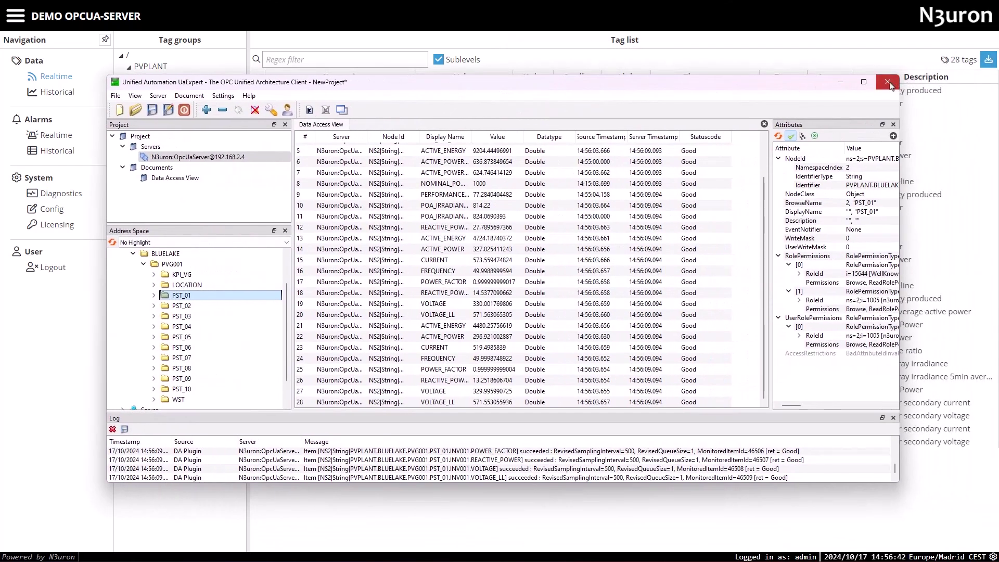
{"action": "left_click", "coordinate": [887, 82]}
{"action": "left_click", "coordinate": [519, 301]}
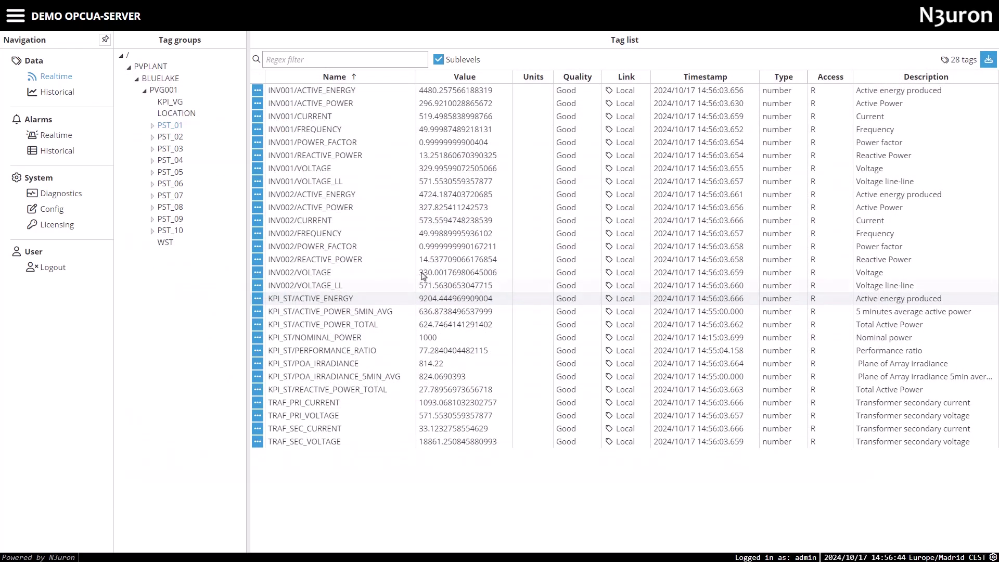